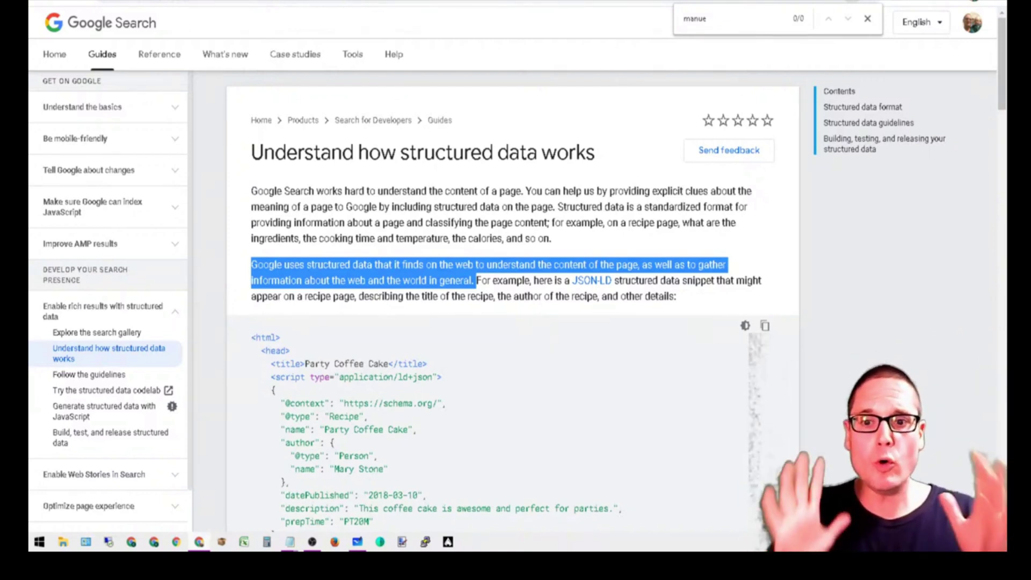
Highlight the sentence 'Google uses structured data… in general' on the structured data guide
left_click(418, 283)
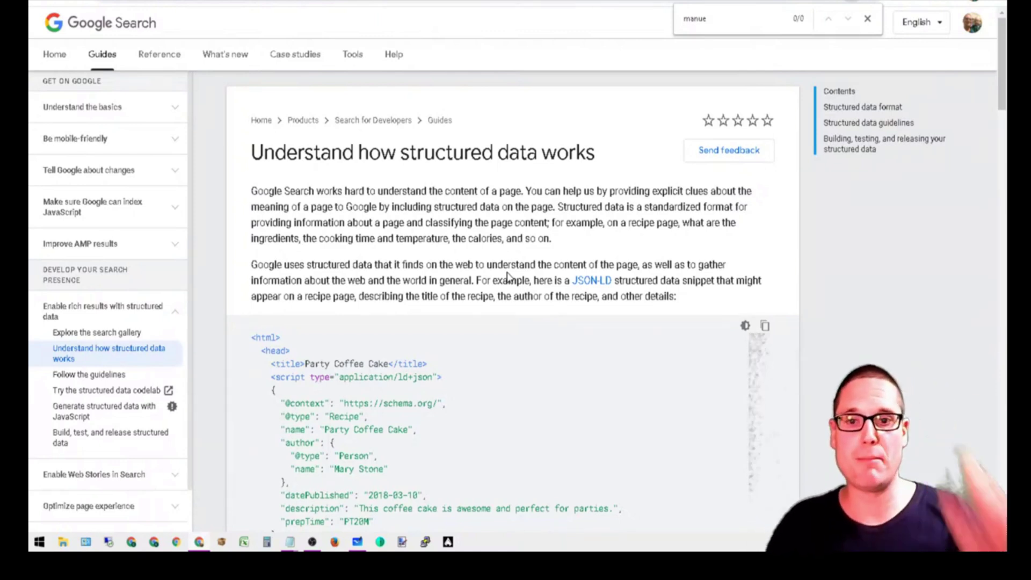
left_click_drag(473, 281, 256, 264)
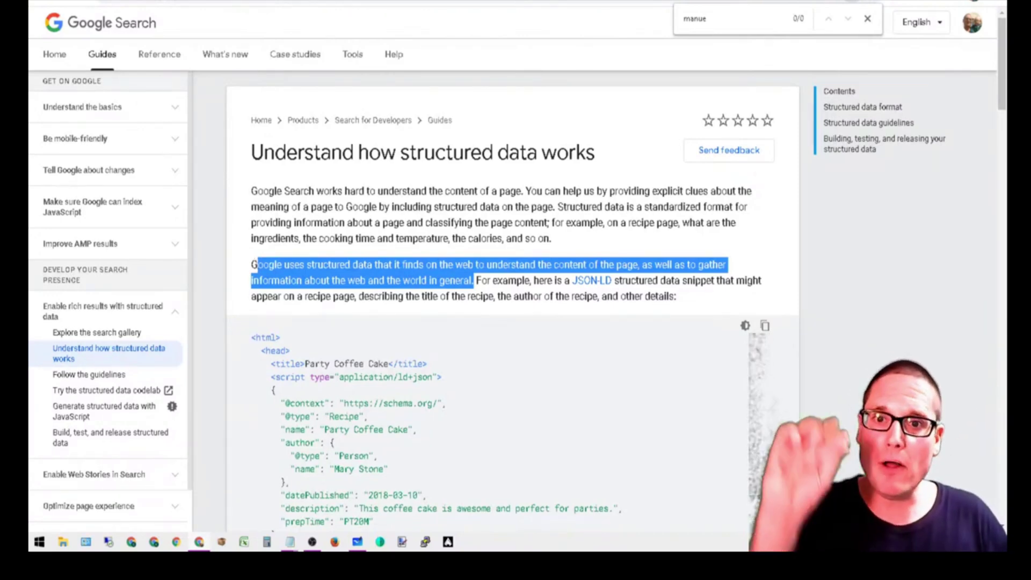
Go to 'Follow the guidelines' in the sidebar, scroll the page, then switch to the blank Whiteboard
left_click(88, 374)
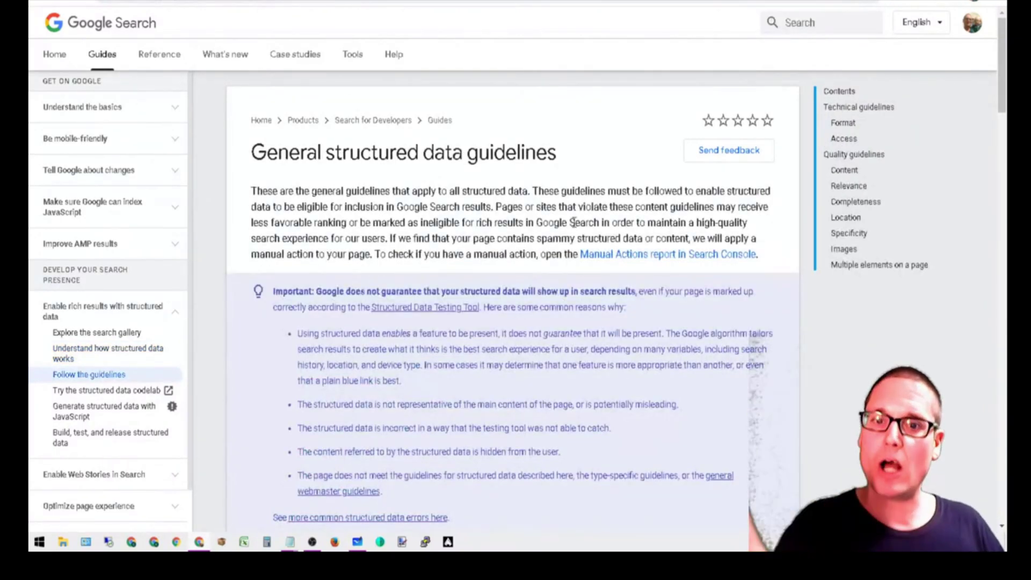
scroll(573, 221, "down", 1)
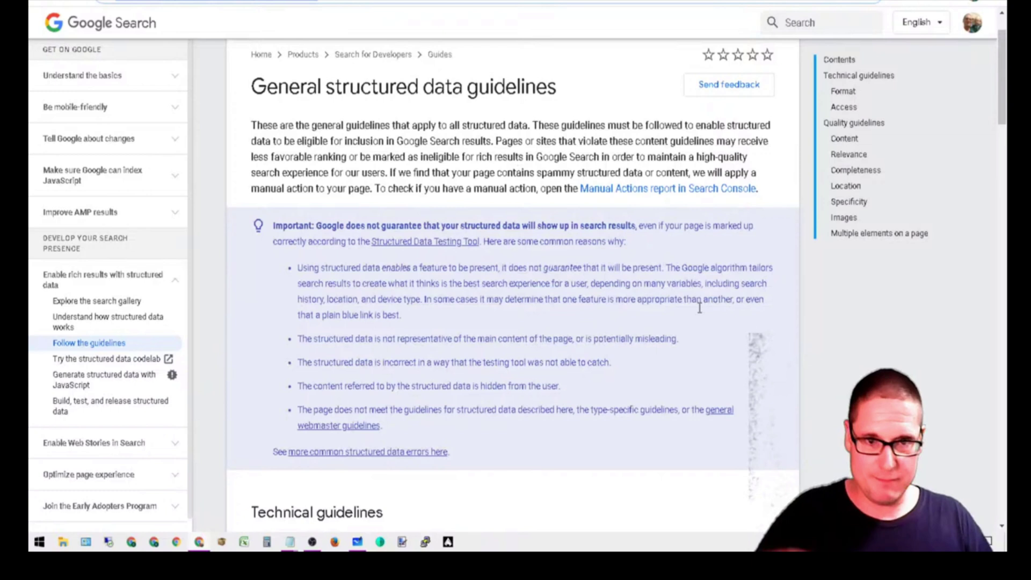
left_click(358, 542)
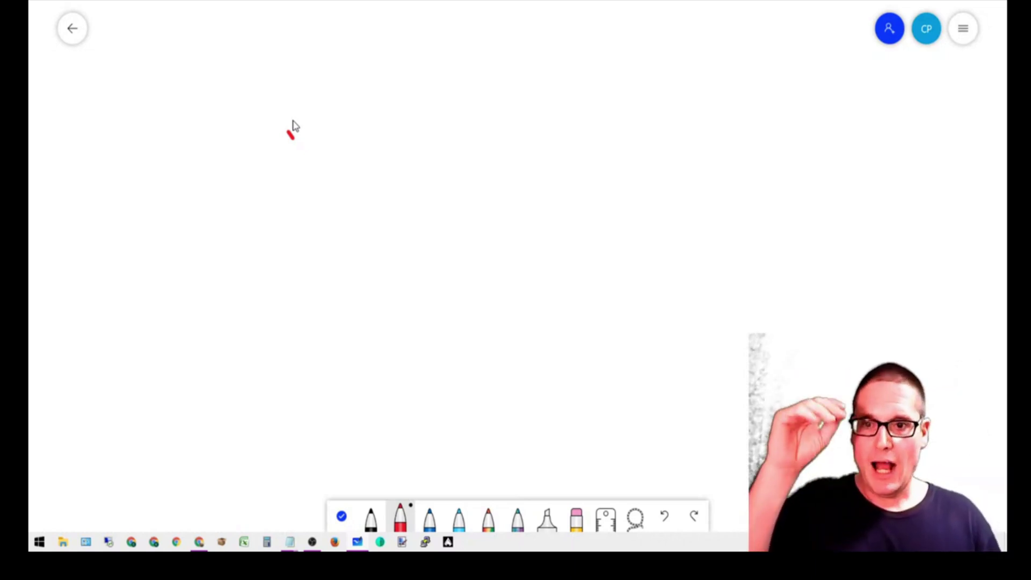
Sketch a bracketed page of text next to a small box labelled 'IR'
mouse_move(288, 126)
left_mouse_down()
mouse_move(315, 173)
mouse_move(324, 111)
mouse_move(288, 127)
mouse_move(310, 130)
mouse_move(309, 140)
left_mouse_up()
left_click_drag(300, 149, 305, 161)
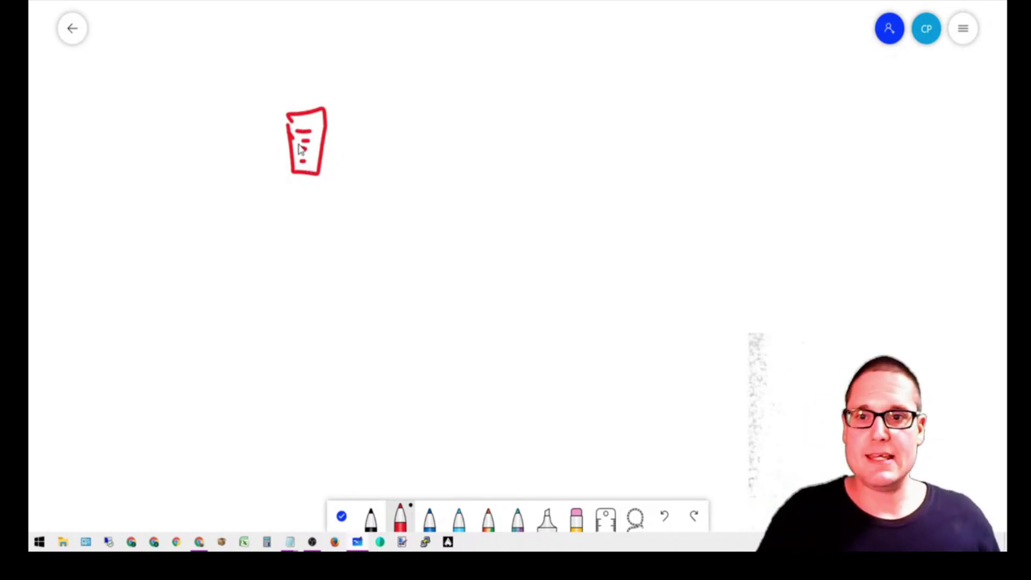
mouse_move(571, 101)
left_mouse_down()
mouse_move(571, 144)
mouse_move(612, 92)
mouse_move(569, 96)
left_mouse_up()
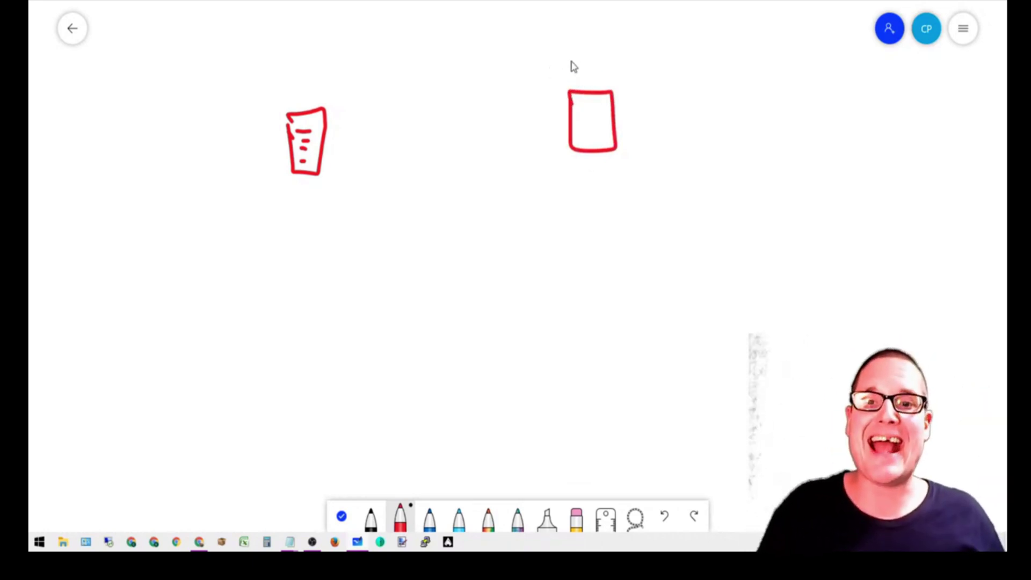
left_click_drag(570, 59, 596, 66)
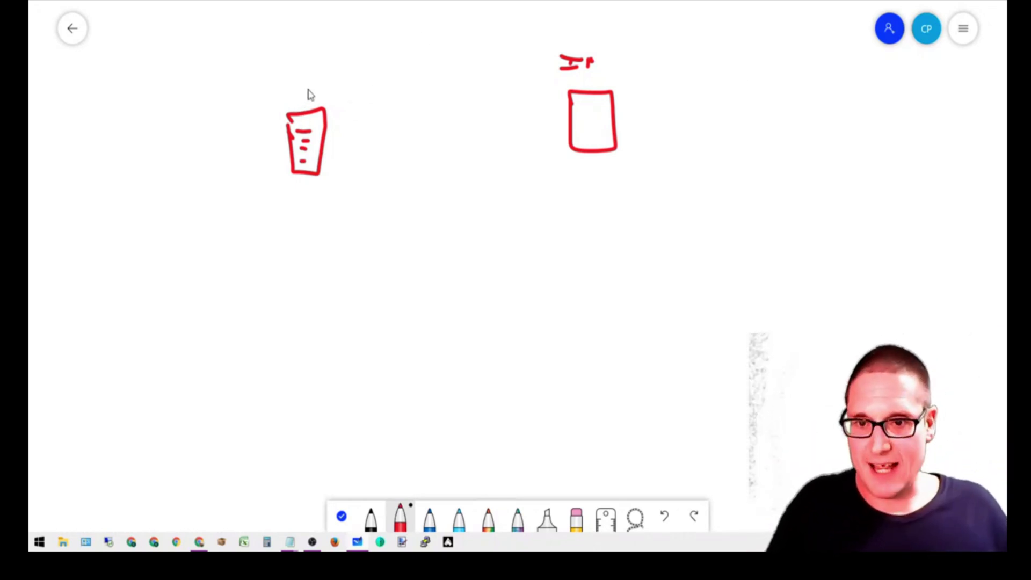
mouse_move(309, 88)
left_mouse_down()
mouse_move(256, 170)
mouse_move(273, 191)
left_mouse_up()
mouse_move(341, 88)
left_mouse_down()
mouse_move(385, 198)
mouse_move(363, 208)
left_mouse_up()
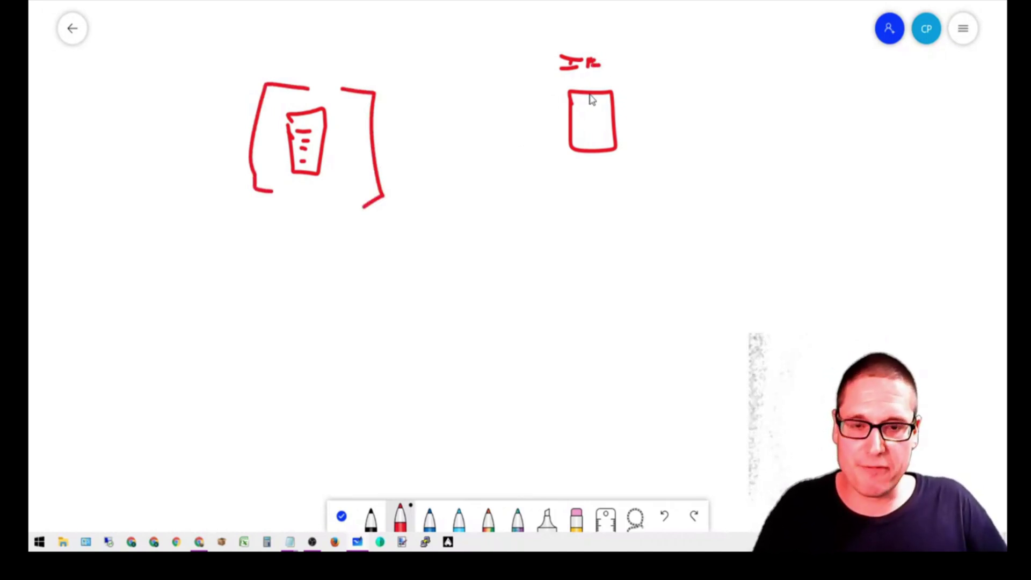
Draw an arrow from the box to an underlined '1,000' and begin a note beneath it
mouse_move(619, 116)
left_mouse_down()
mouse_move(739, 127)
mouse_move(742, 105)
left_mouse_up()
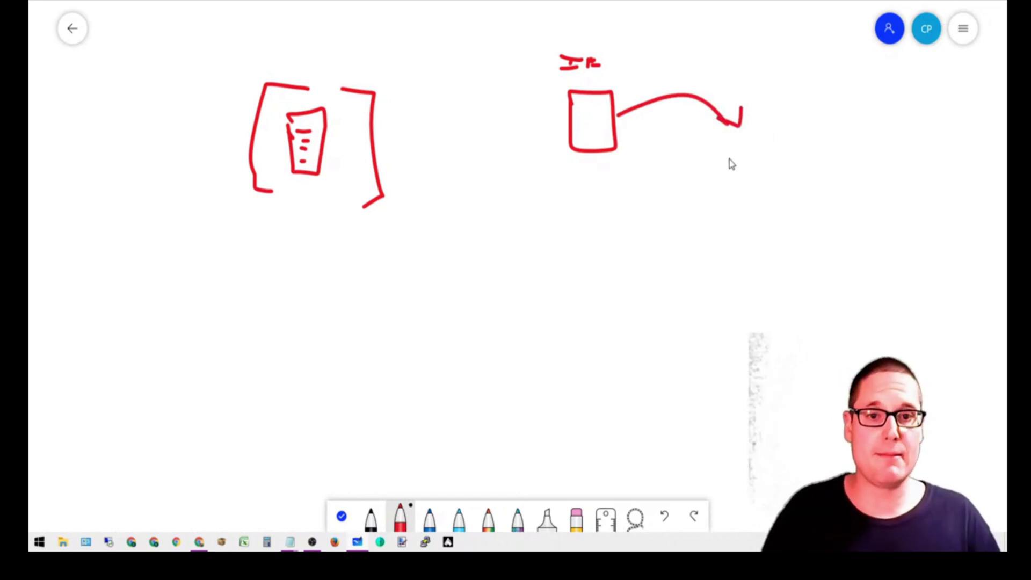
left_click_drag(729, 157, 731, 181)
mouse_move(740, 171)
left_mouse_down()
mouse_move(742, 159)
mouse_move(766, 156)
mouse_move(778, 169)
mouse_move(780, 156)
left_mouse_up()
left_click_drag(746, 190, 816, 188)
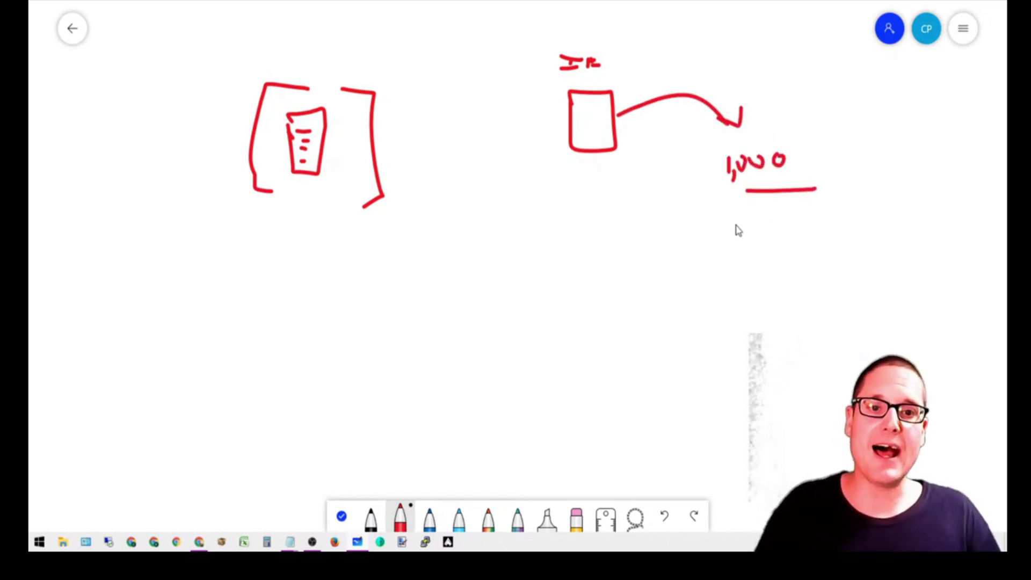
mouse_move(736, 235)
left_mouse_down()
mouse_move(752, 224)
mouse_move(778, 232)
mouse_move(808, 214)
mouse_move(854, 214)
left_mouse_up()
left_click(771, 221)
left_click(771, 230)
Finish the 'M:10' note, add a long line and an arrow into the box, then return to Chrome
left_click(870, 214)
left_click_drag(737, 281, 950, 269)
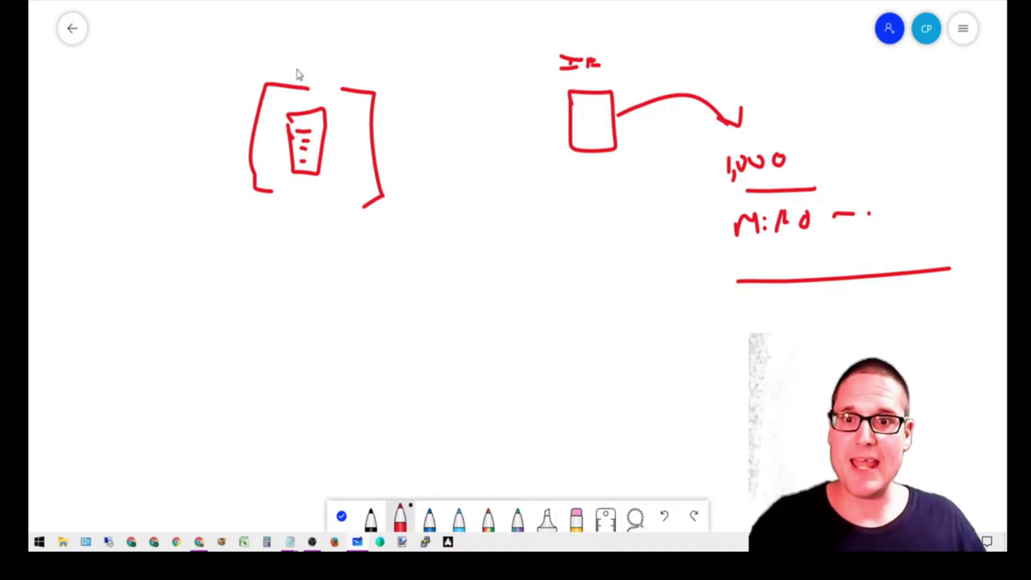
left_click_drag(507, 138, 588, 137)
mouse_move(542, 121)
left_mouse_down()
mouse_move(586, 134)
mouse_move(569, 188)
left_mouse_up()
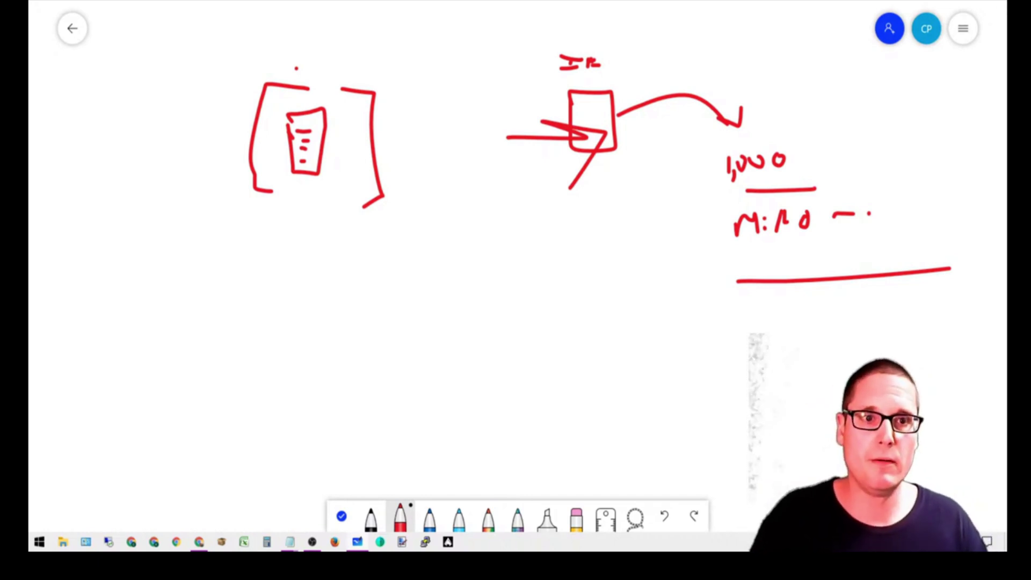
key("alt+Tab")
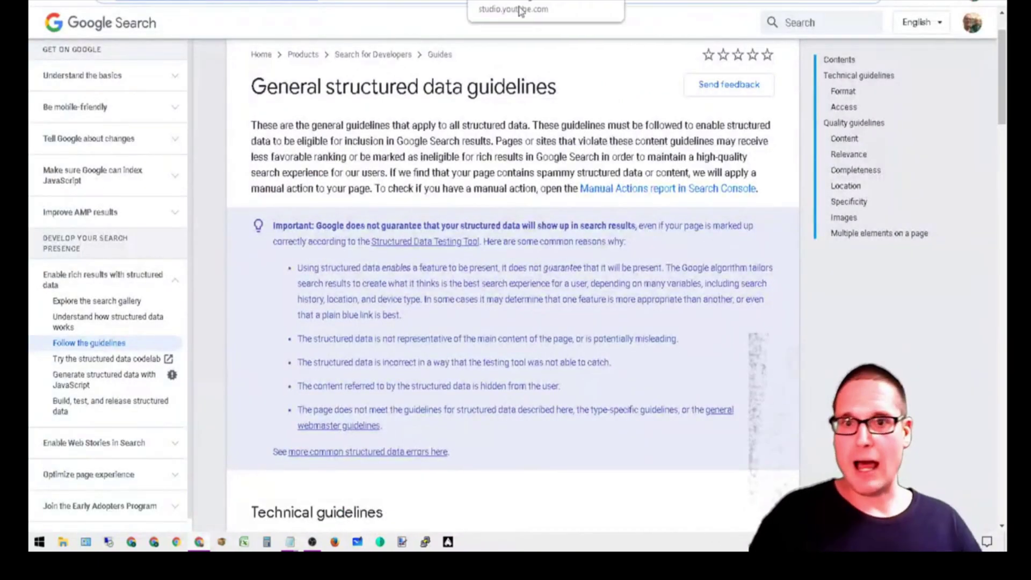
Glance at the YouTube Studio live dashboard, then bring up the WordPress 'test run' page editor
key("alt+Tab")
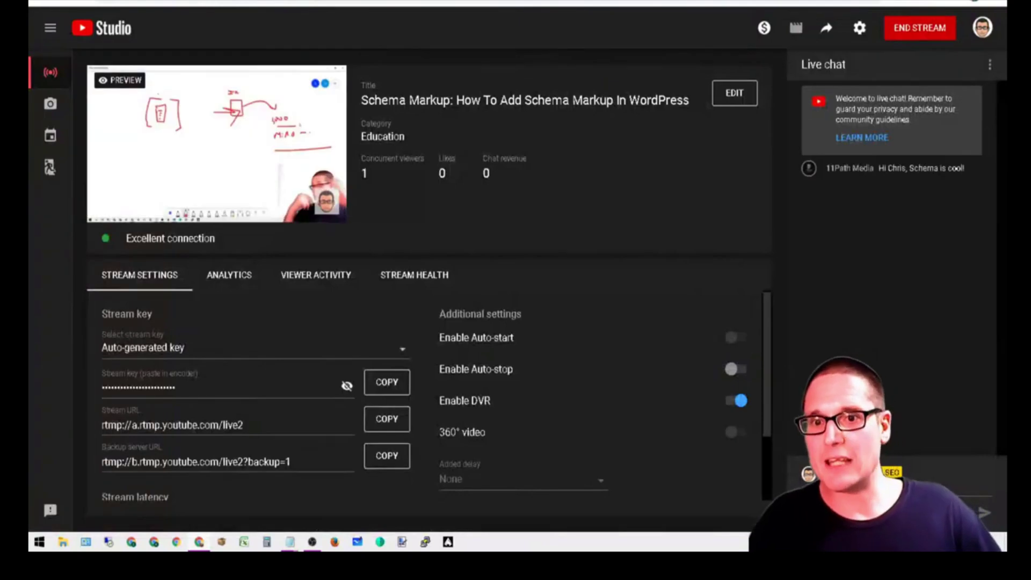
key("alt+Tab")
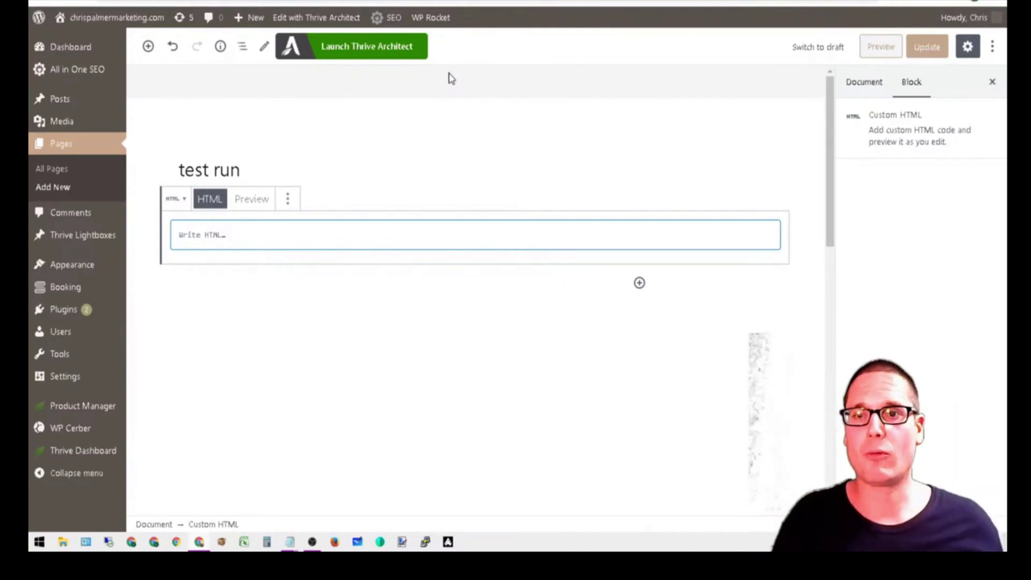
Update the 'test run' page and preview its live version
mouse_move(415, 30)
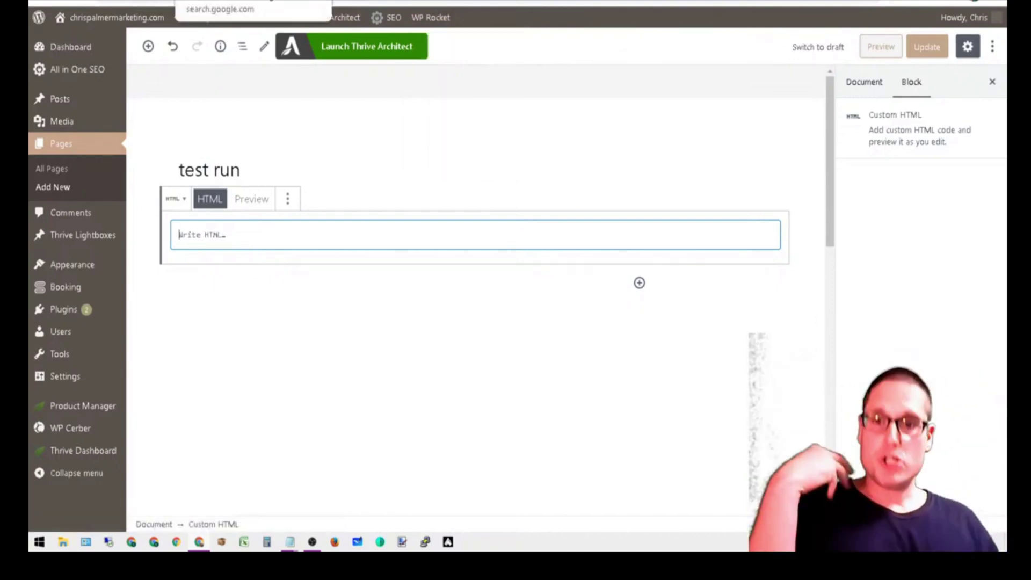
left_click(185, 6)
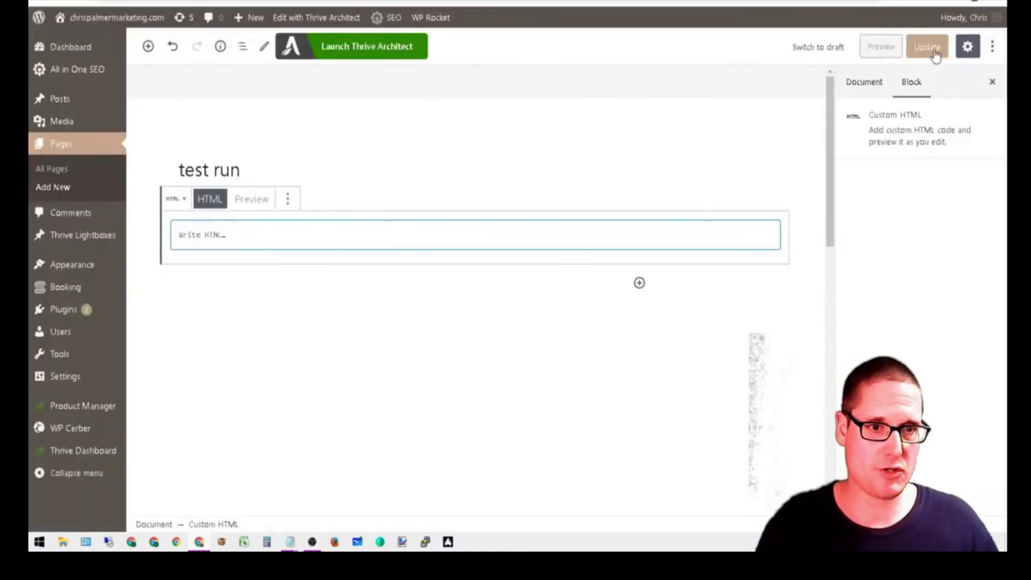
left_click(935, 51)
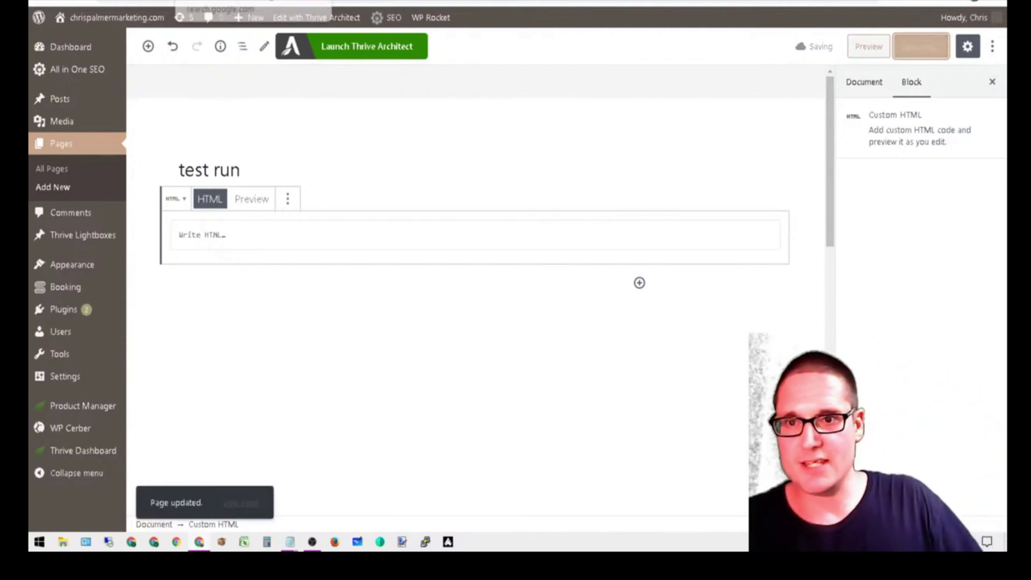
left_click(867, 49)
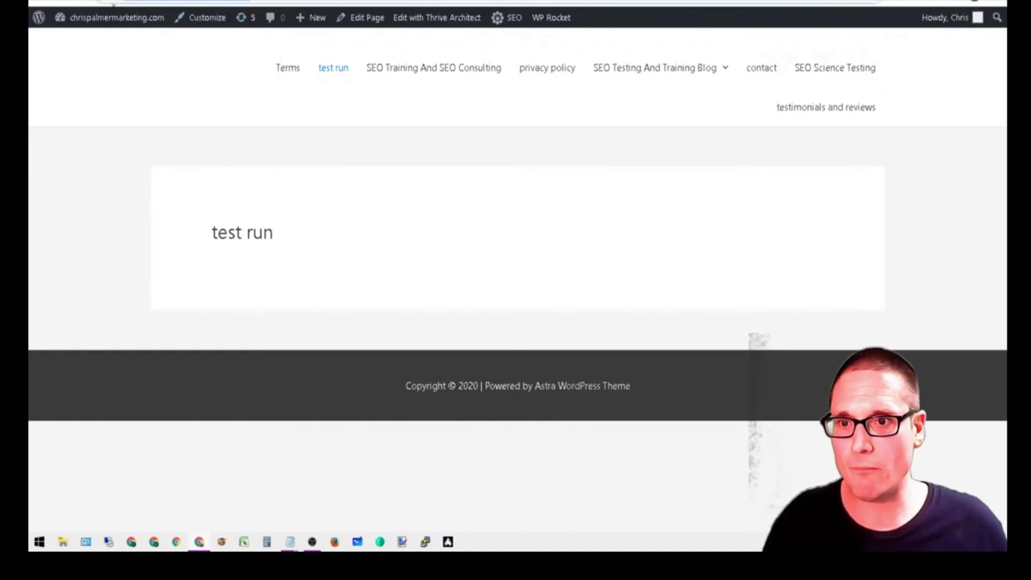
Copy the live 'test run' page URL and run it through the Structured Data Testing Tool
right_click(140, 2)
left_click(176, 70)
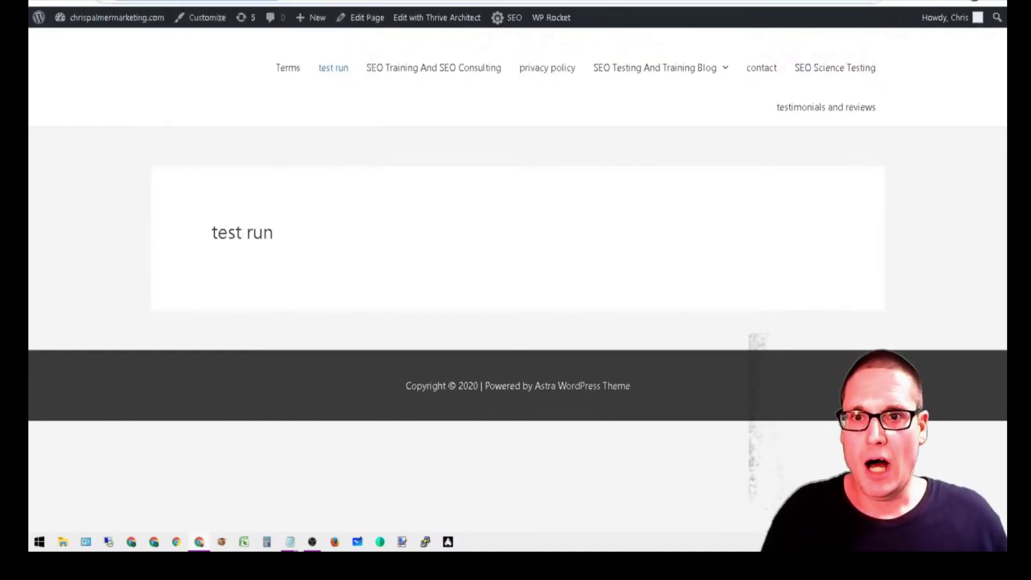
left_click(226, 1)
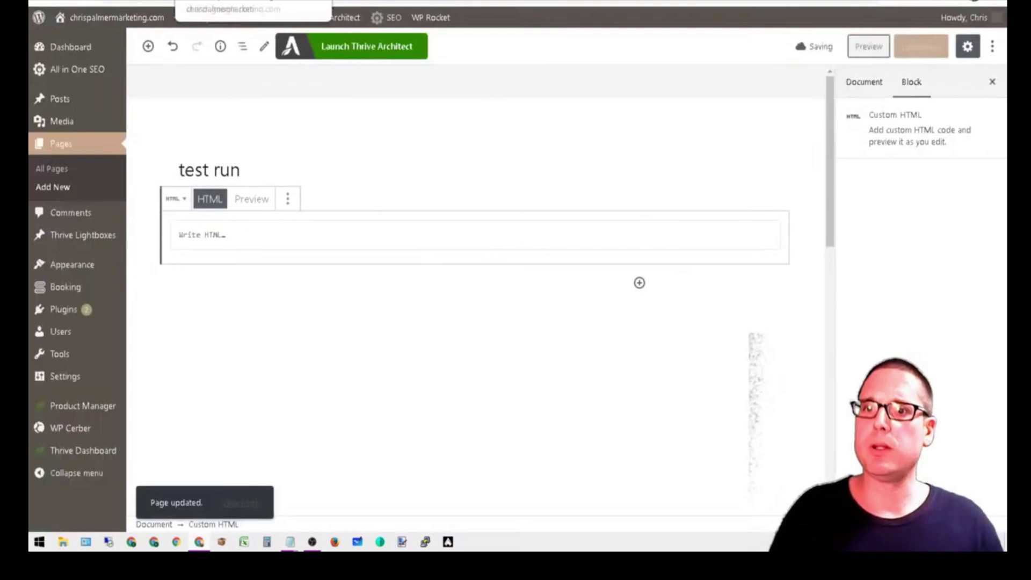
left_click(241, 2)
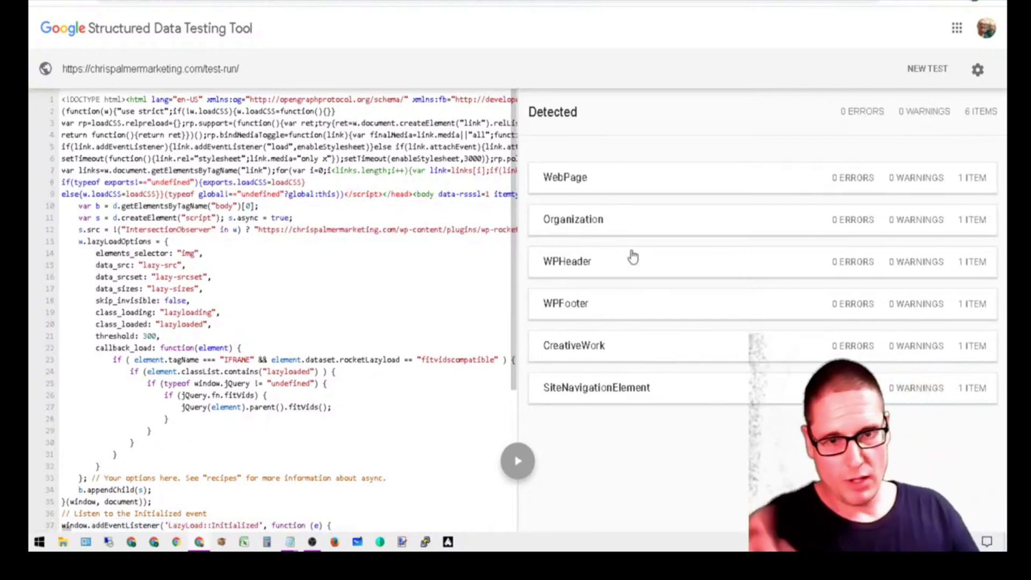
Inspect the Organization and WebPage results, checking the WebPage url property in the source
left_click(624, 230)
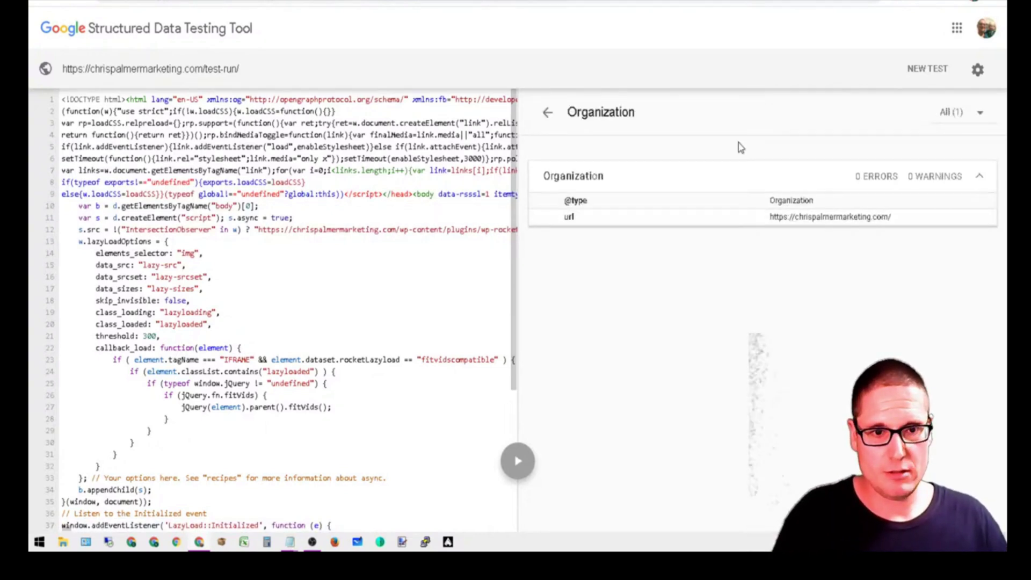
left_click(979, 177)
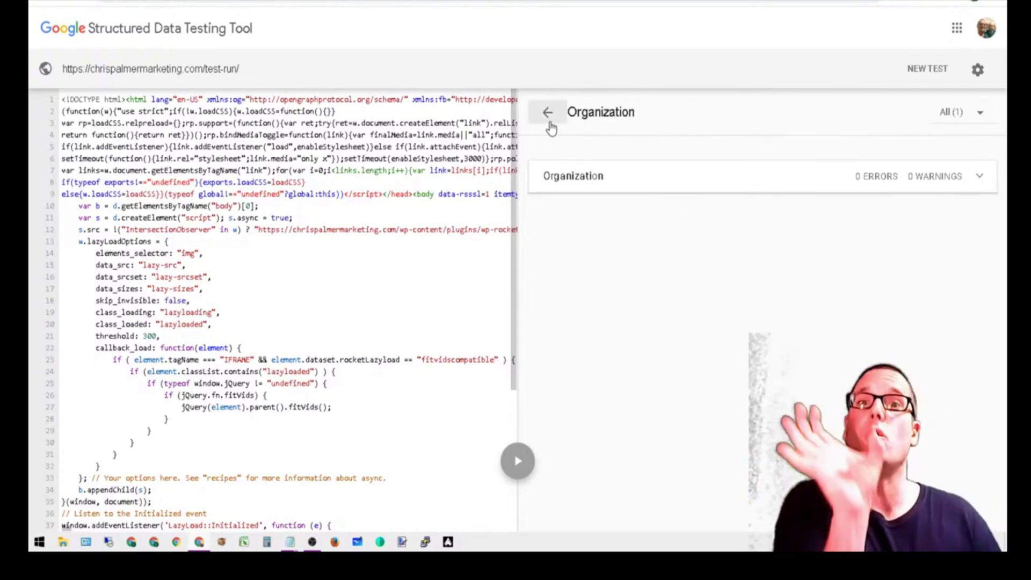
left_click(549, 125)
left_click(591, 183)
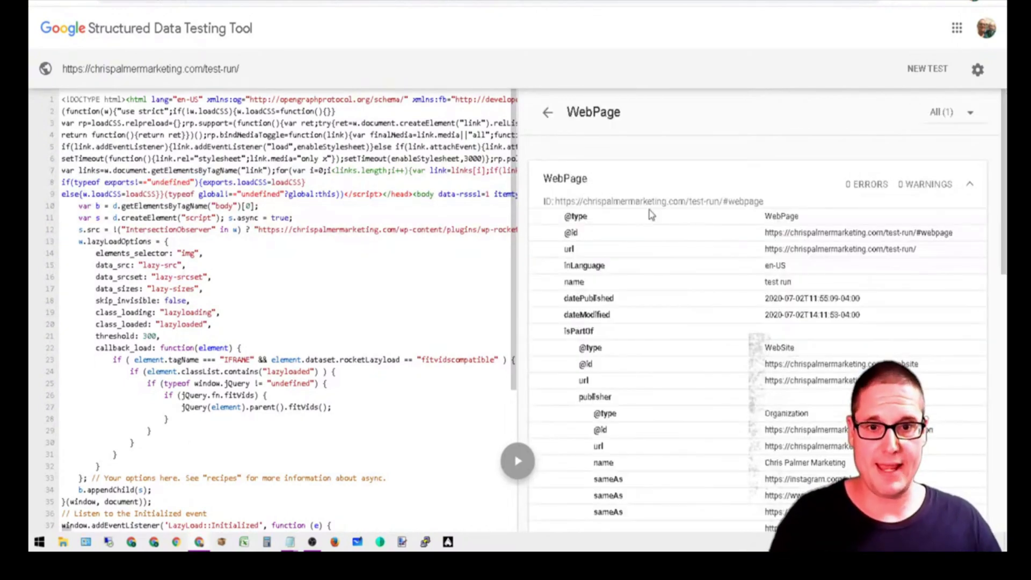
left_click(885, 247)
scroll(939, 288, "down", 5)
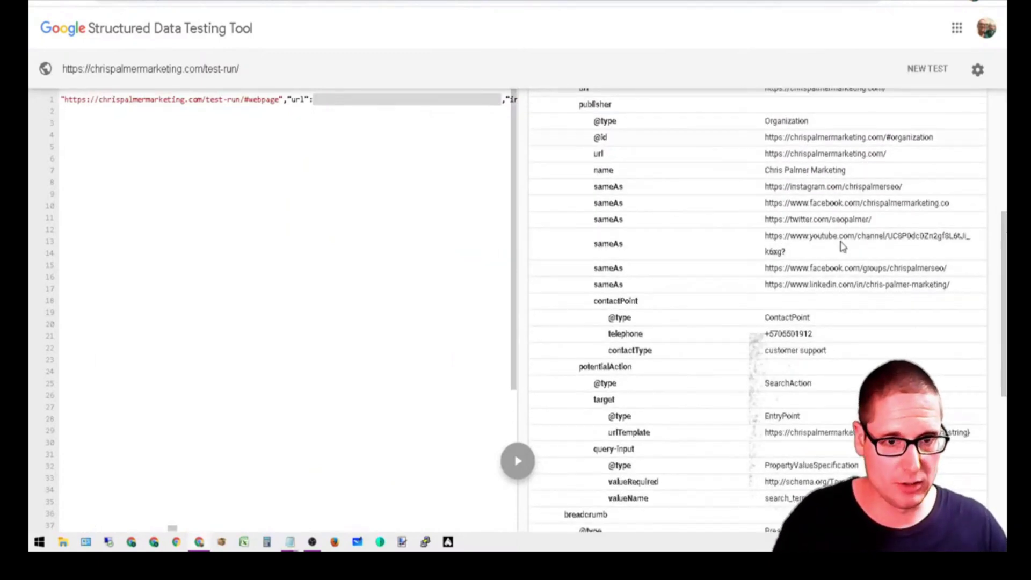
scroll(837, 347, "down", 3)
scroll(836, 346, "down", 1)
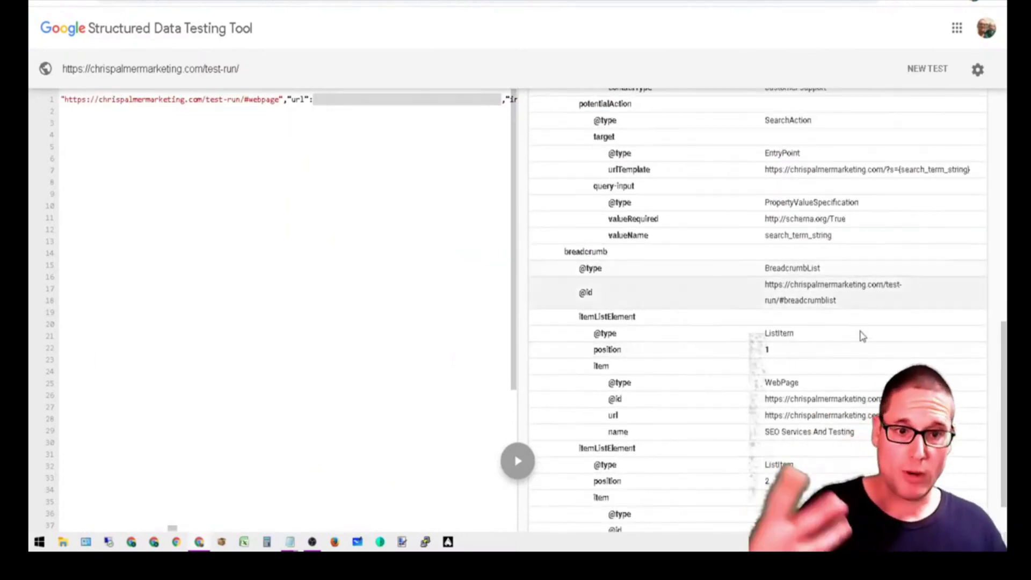
scroll(809, 485, "down", 1)
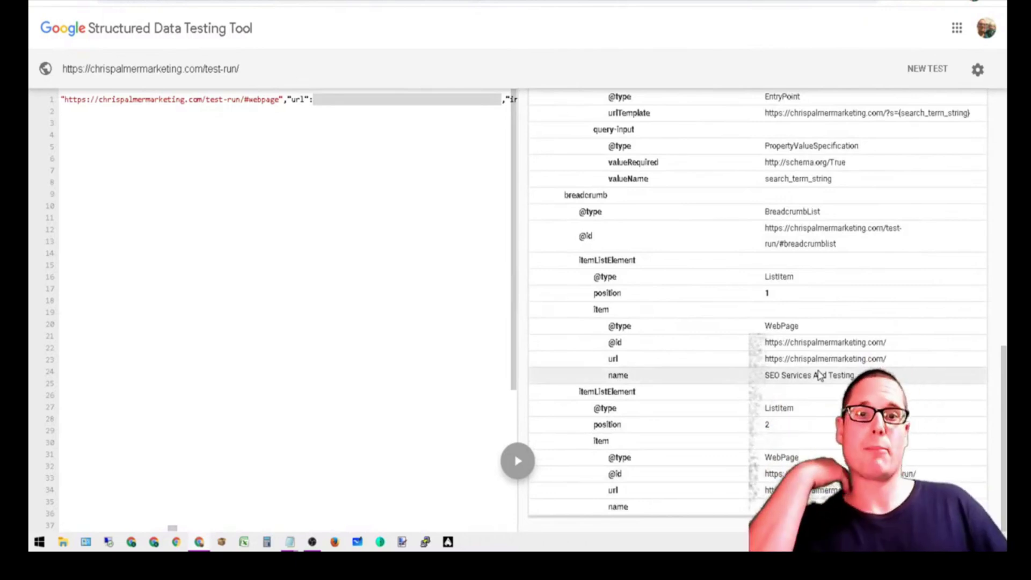
scroll(841, 314, "up", 5)
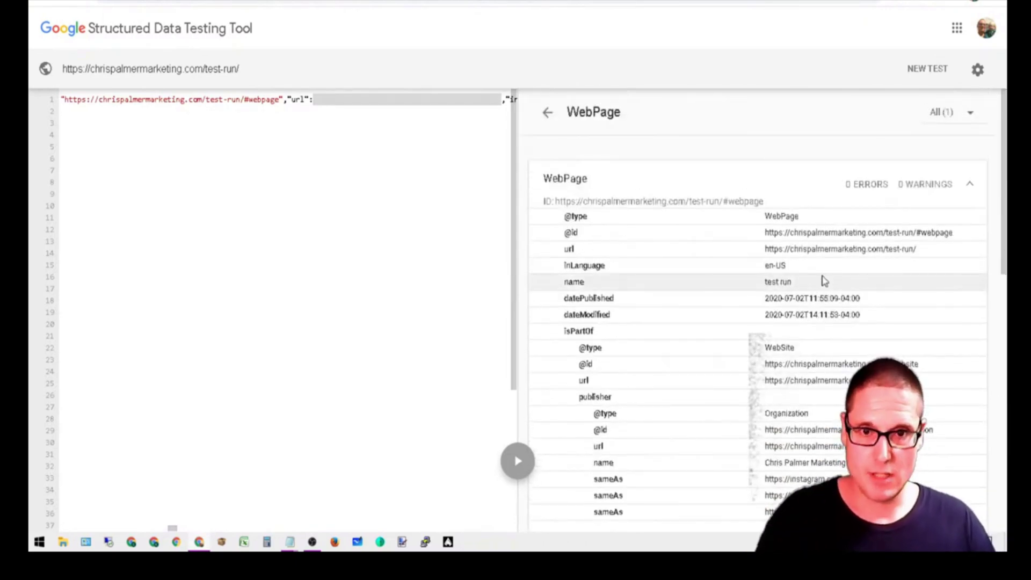
left_click(548, 112)
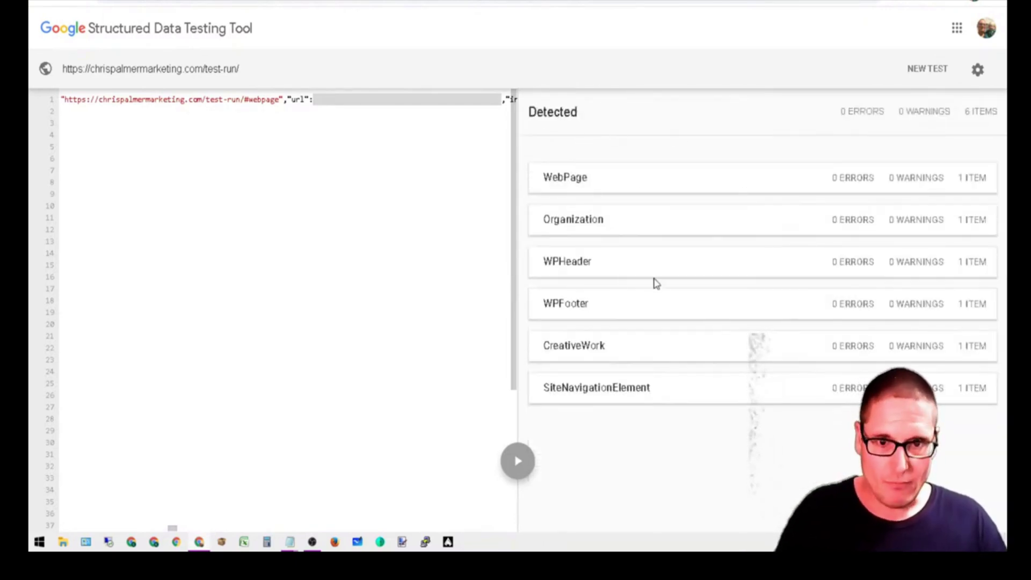
Check the WPHeader and SiteNavigationElement results, returning to the Detected list each time
left_click(660, 266)
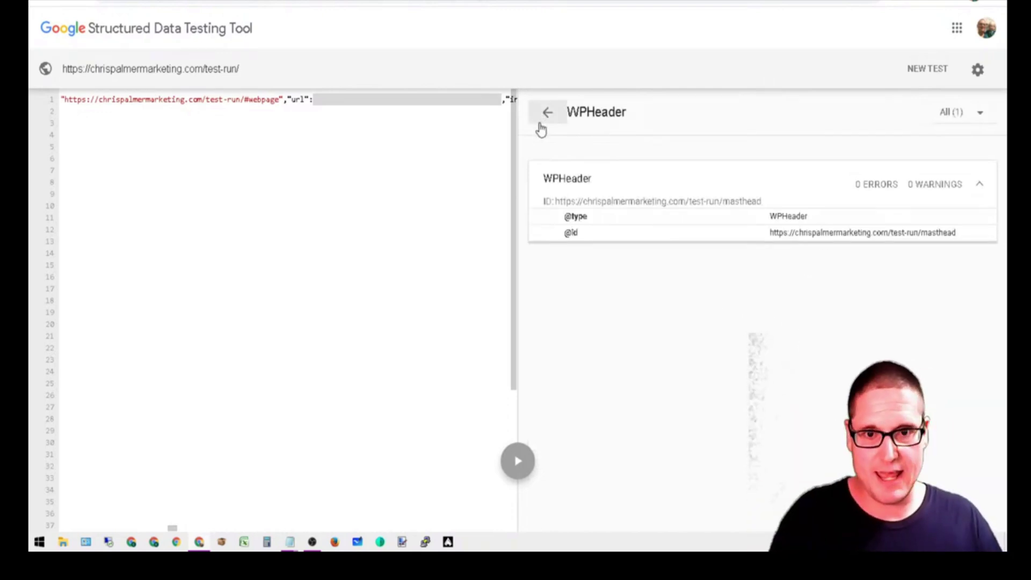
left_click(545, 115)
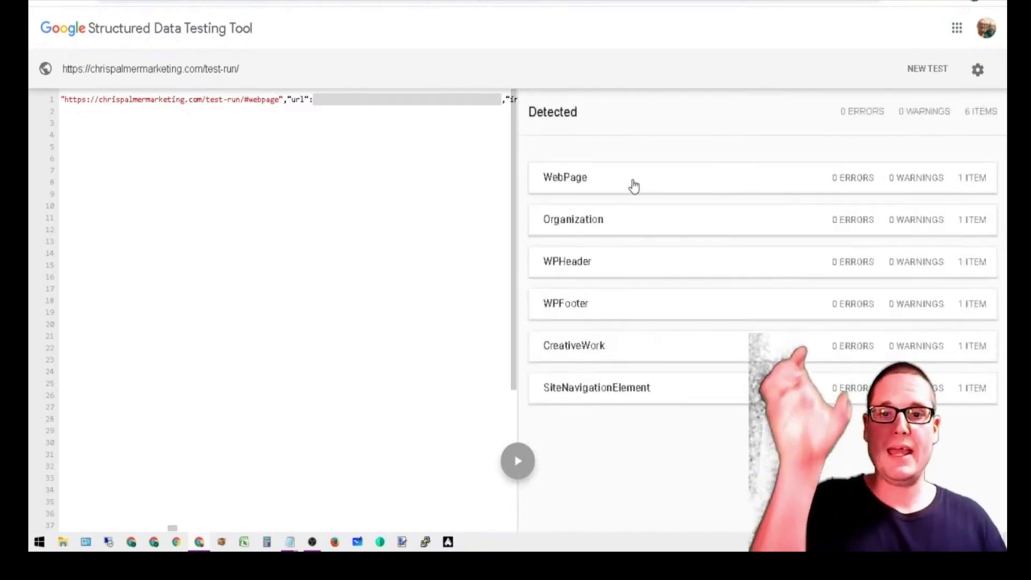
left_click(702, 393)
left_click(544, 116)
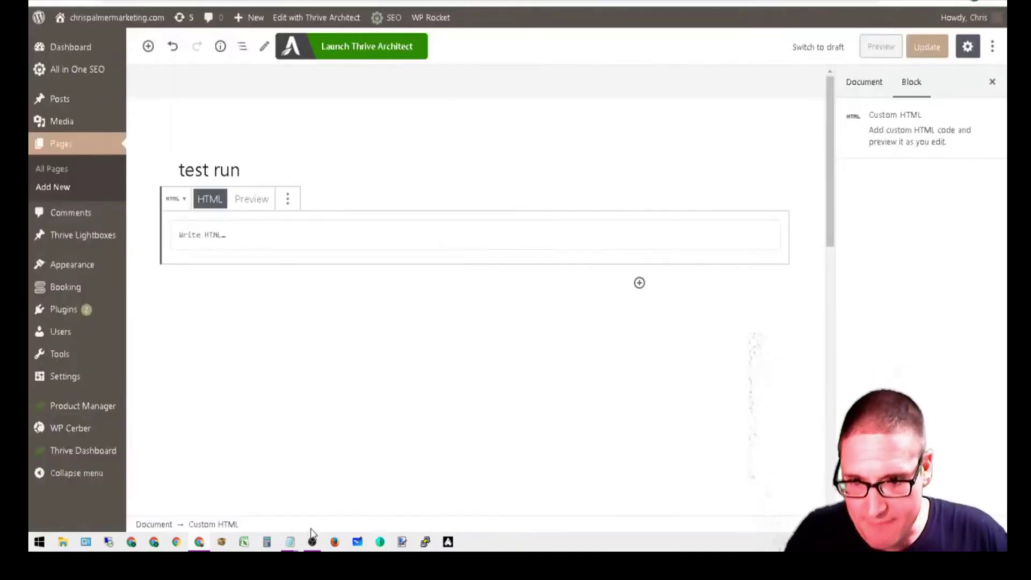
Bring up the untitled Notepad notes and add blank lines after the first </iframe>
mouse_move(295, 543)
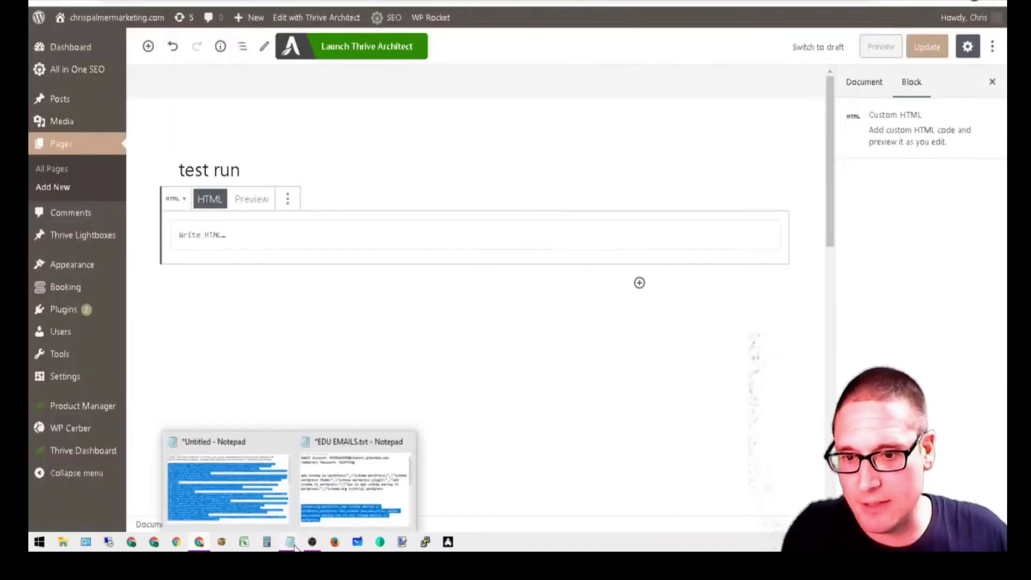
left_click(252, 450)
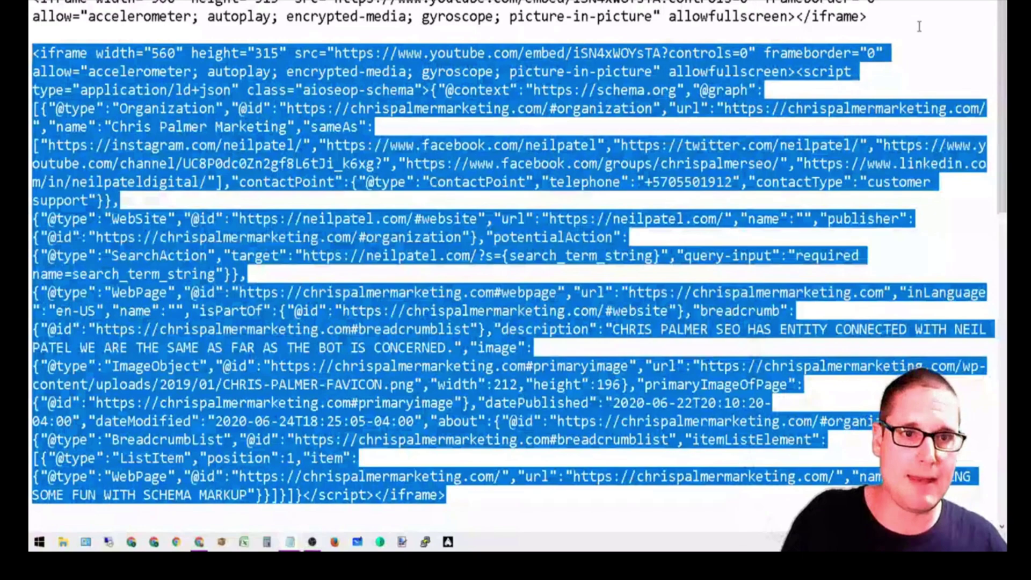
left_click(965, 31)
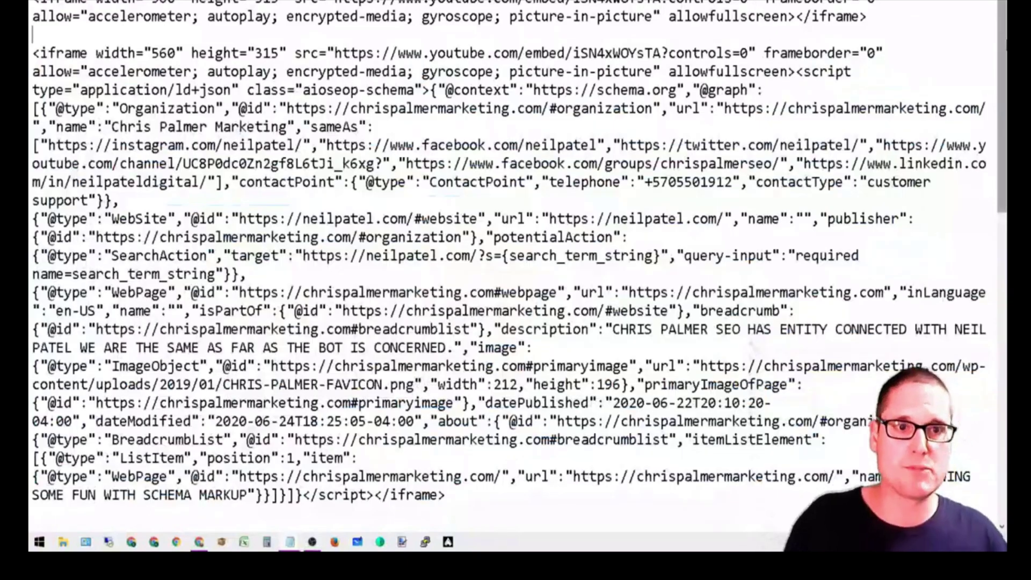
left_click(912, 21)
key("Return")
key("Return")
key("Return")
key("Return")
key("Return")
key("Return")
key("Return")
key("Return")
key("Return")
key("Return")
key("Return")
key("Return")
key("Return")
key("Return")
key("Return")
key("Return")
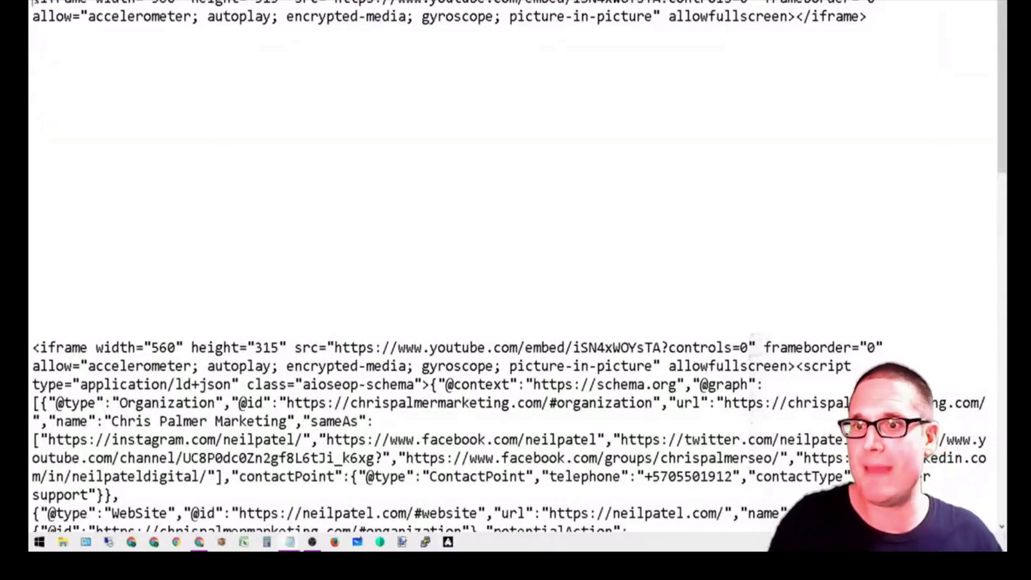
scroll(508, 266, "up", 2)
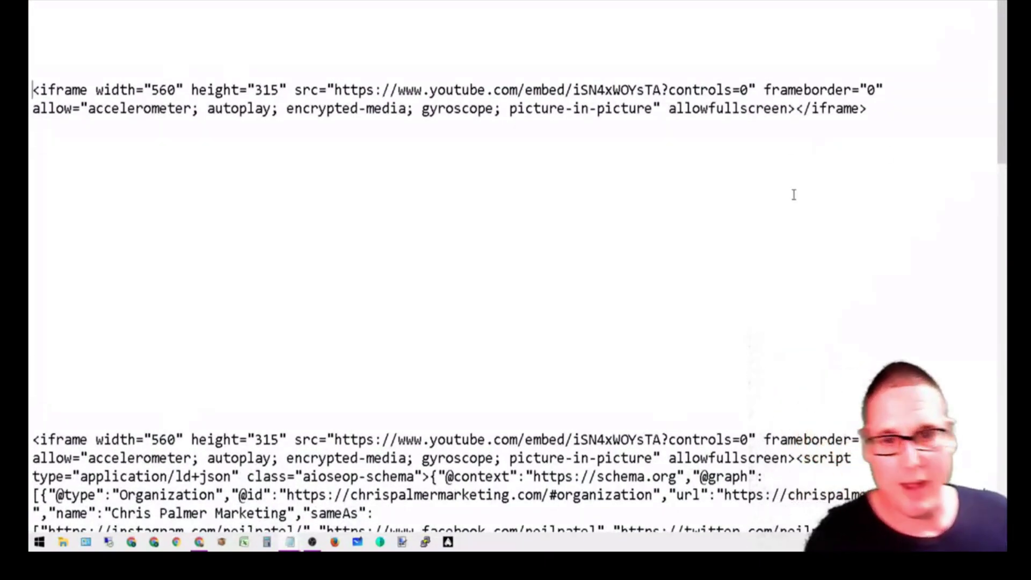
scroll(549, 396, "down", 6)
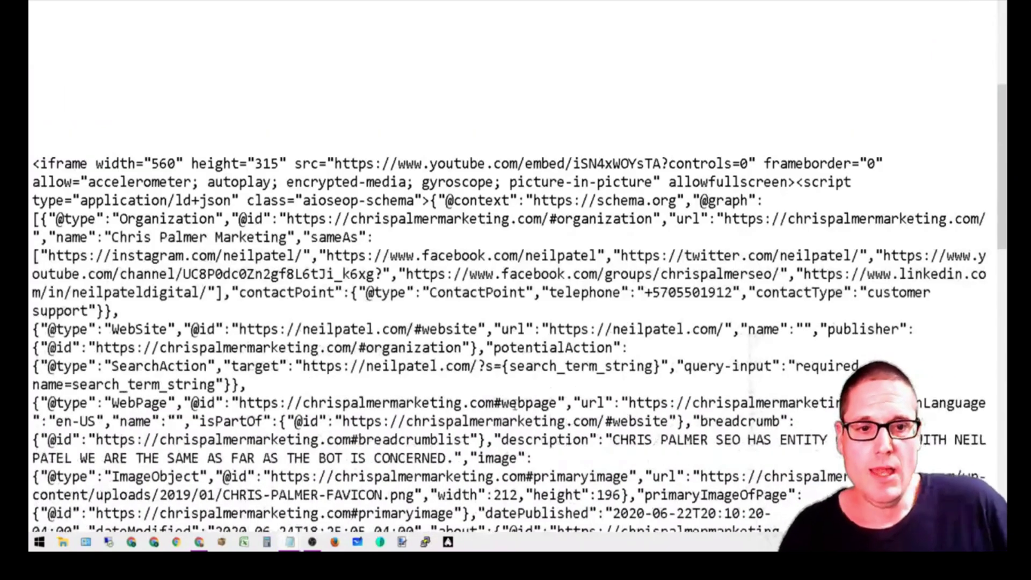
scroll(763, 510, "up", 6)
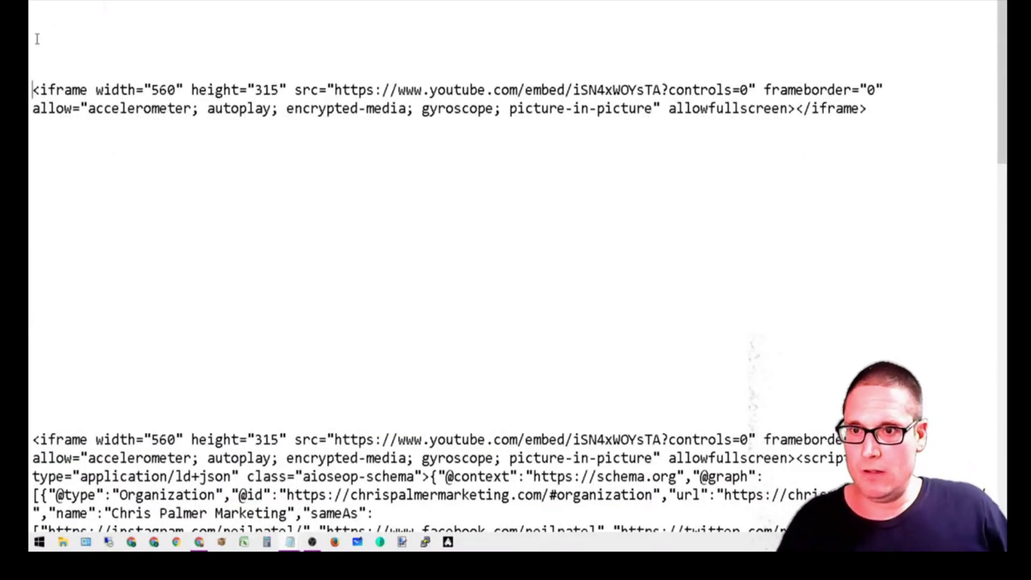
Undo the blank-line edits with the right-click Undo command and Ctrl+Z
right_click(48, 2)
left_click(71, 14)
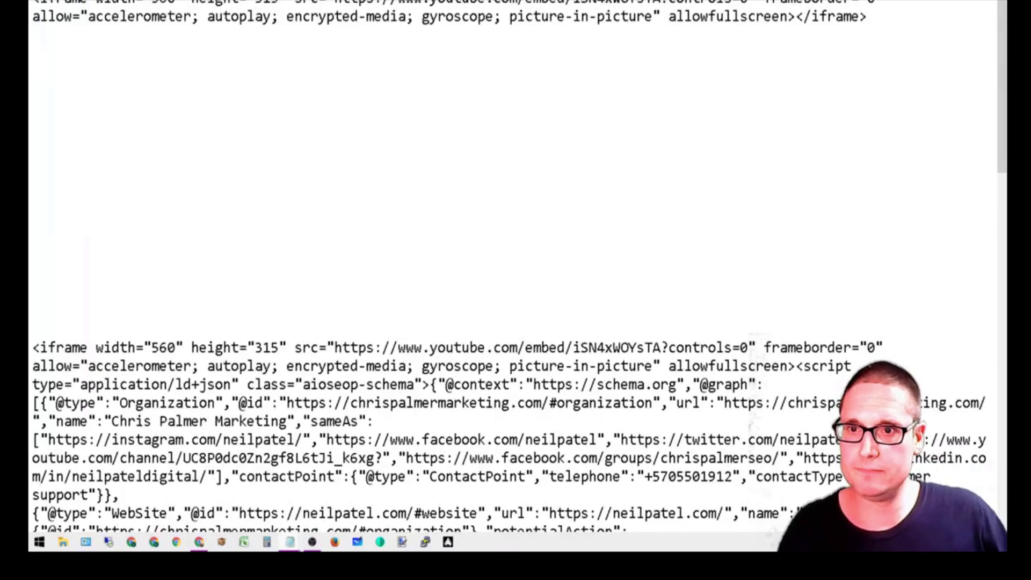
scroll(480, 253, "down", 8)
scroll(481, 252, "up", 8)
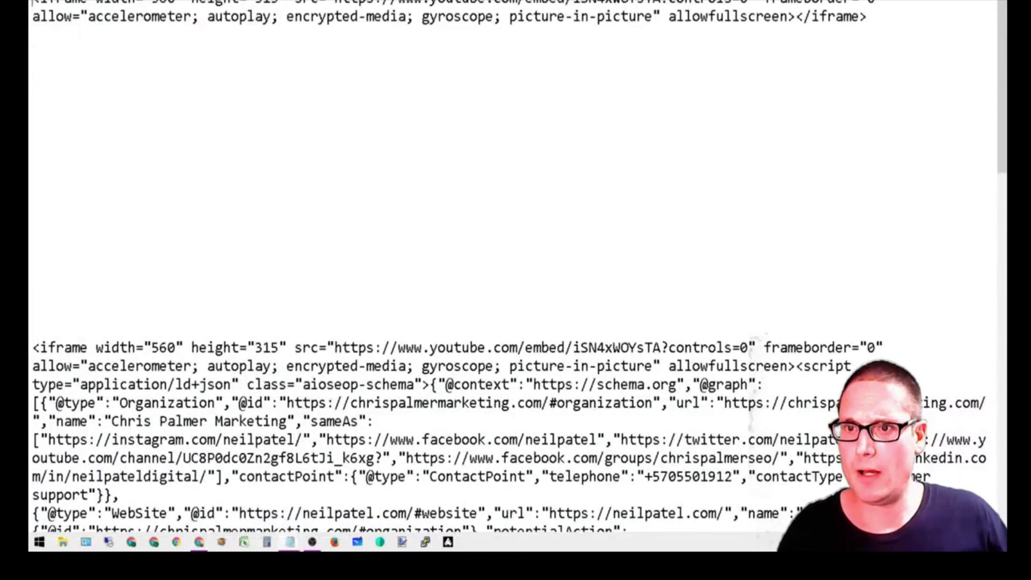
right_click(48, 3)
left_click(67, 1)
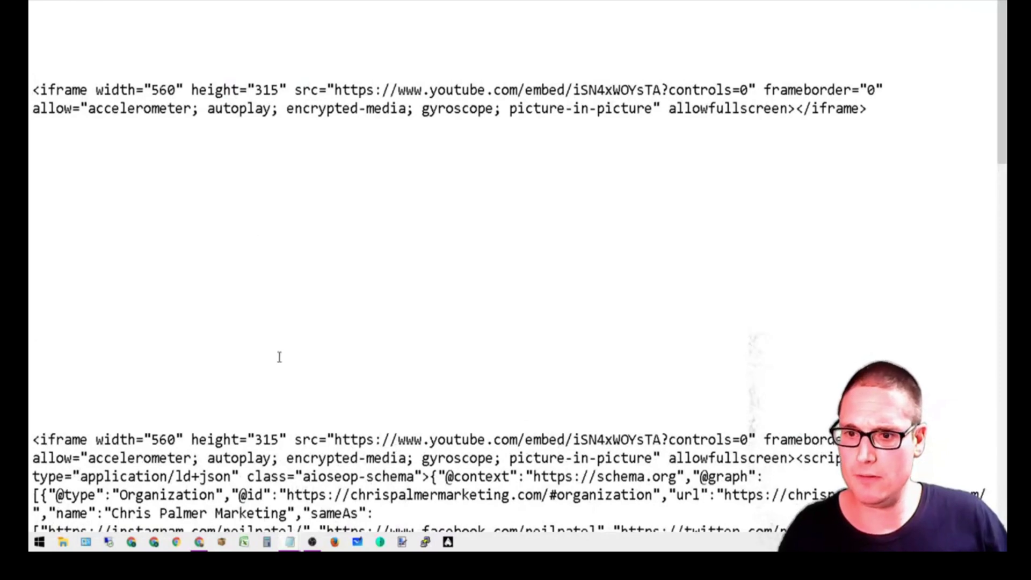
key("ctrl+z")
key("ctrl+z")
right_click(47, 2)
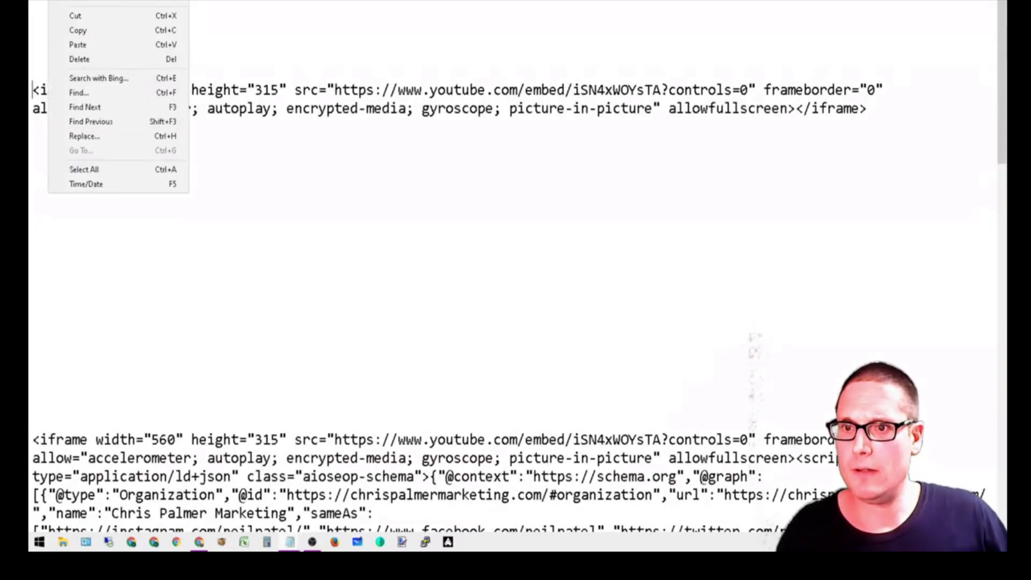
left_click(65, 5)
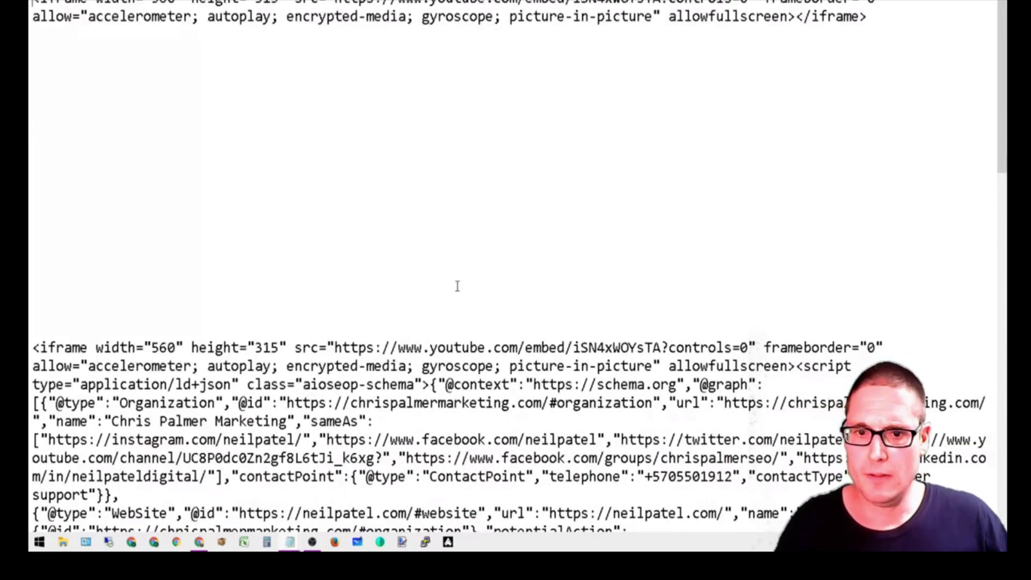
Select and then deselect the plain YouTube iframe snippet to review it
scroll(457, 286, "down", 5)
scroll(684, 348, "up", 5)
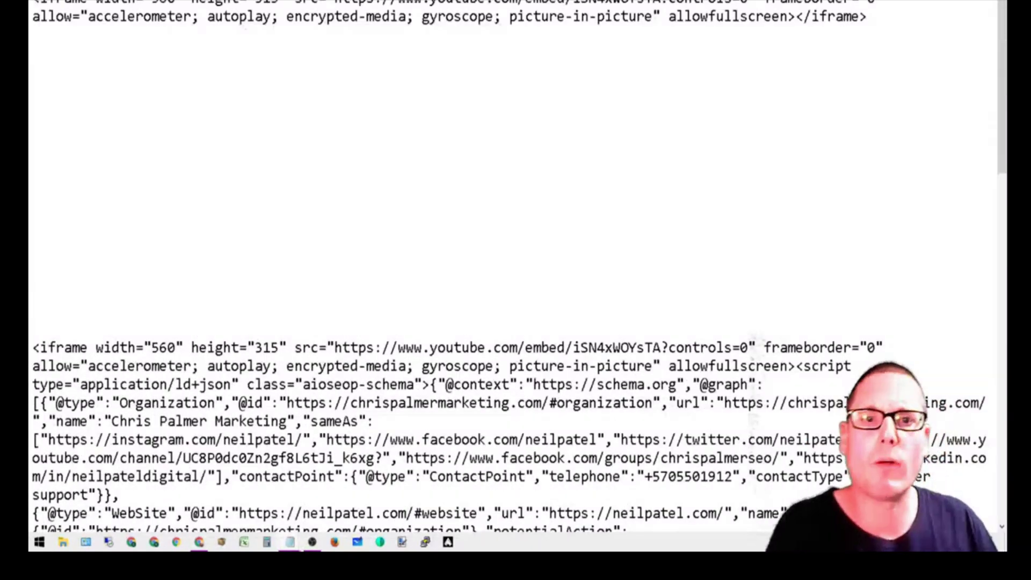
left_click_drag(865, 16, 31, 2)
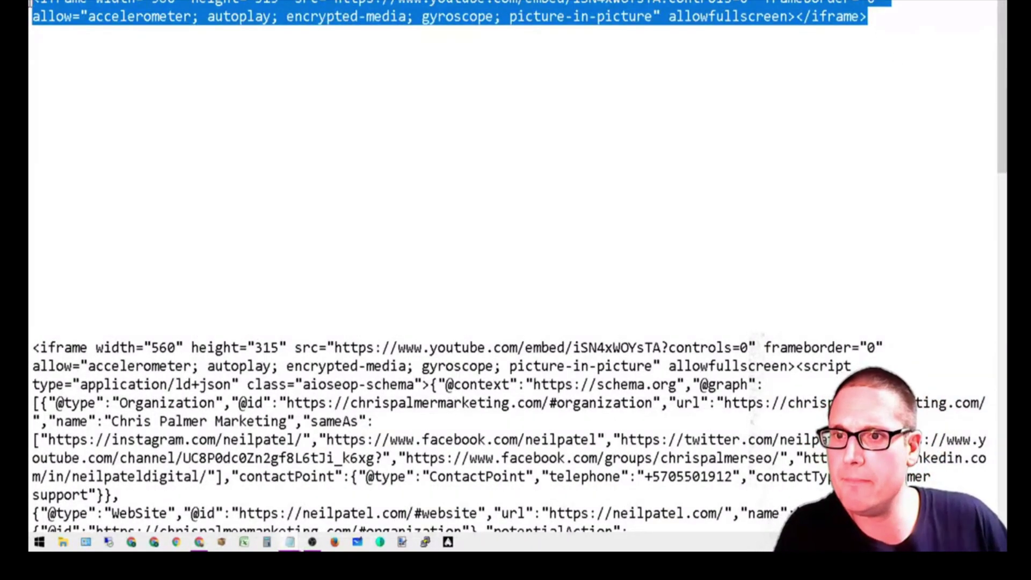
left_click(219, 167)
scroll(513, 304, "down", 4)
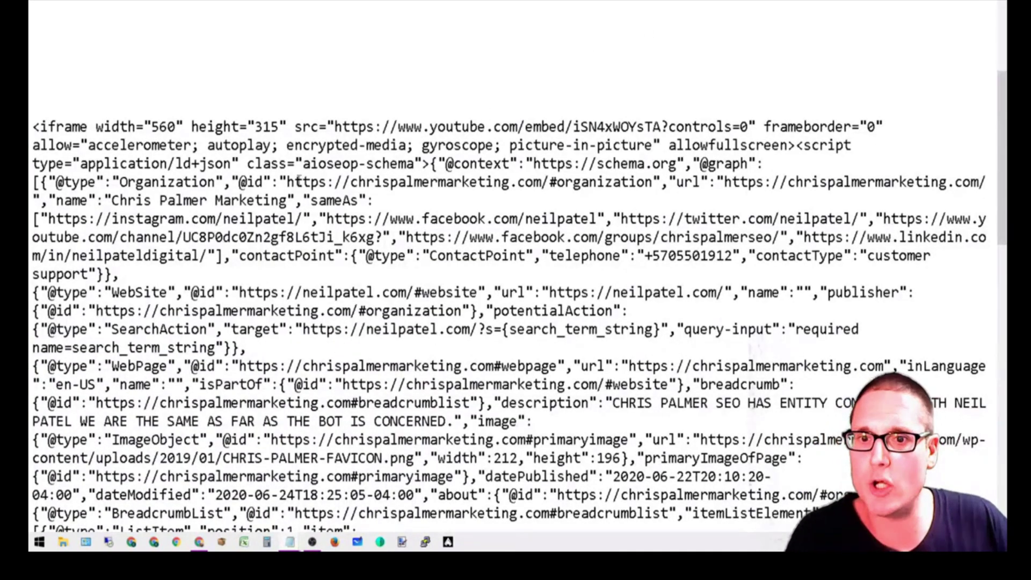
scroll(643, 314, "up", 2)
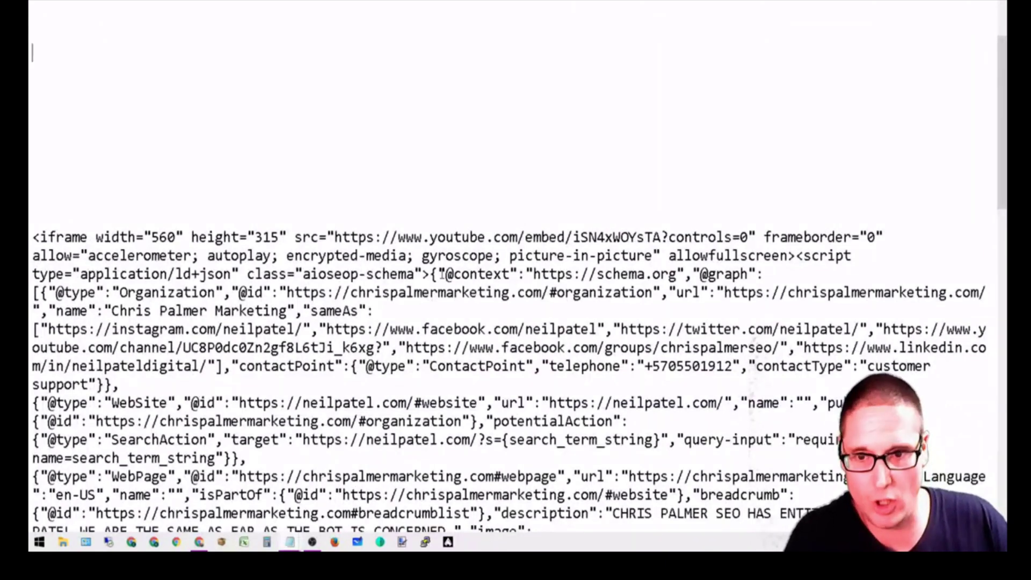
scroll(467, 325, "down", 4)
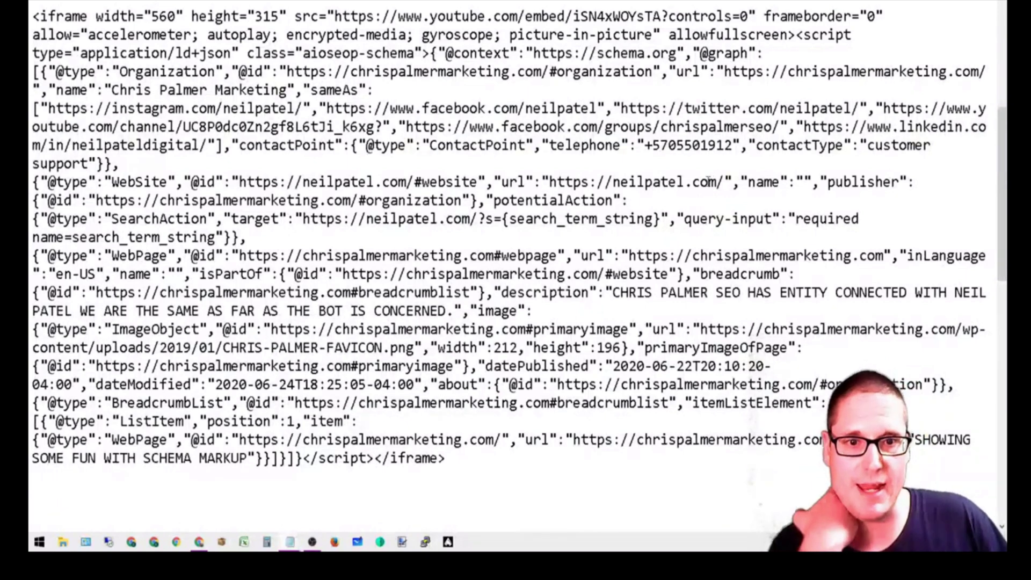
left_click_drag(718, 183, 590, 182)
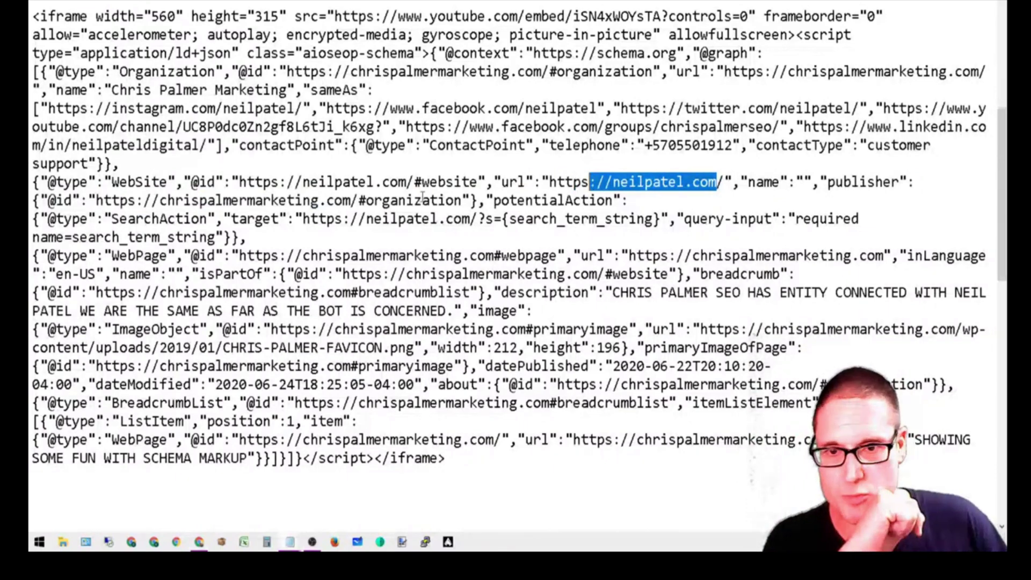
left_click(384, 164)
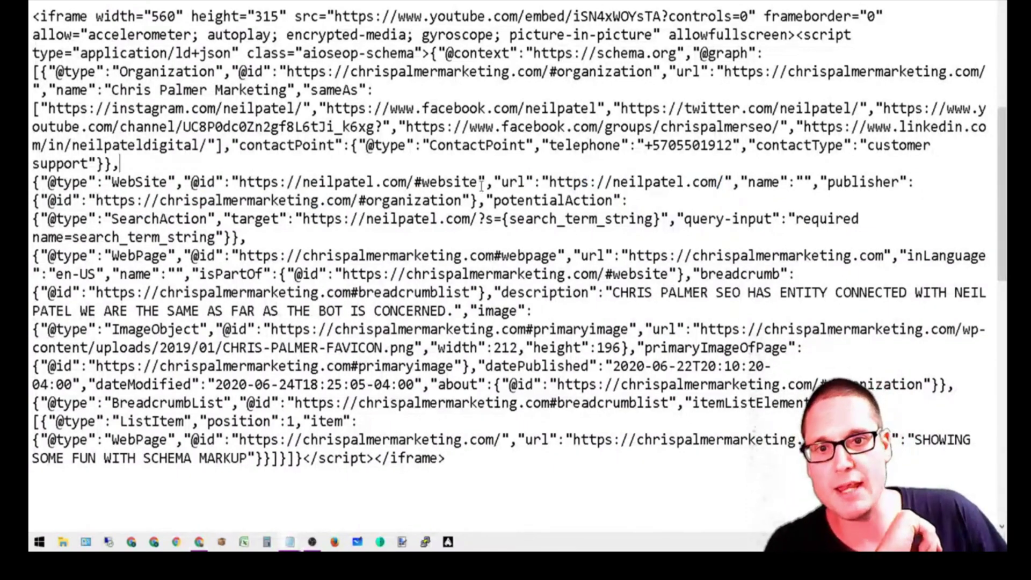
left_click_drag(478, 183, 236, 183)
left_click(278, 218)
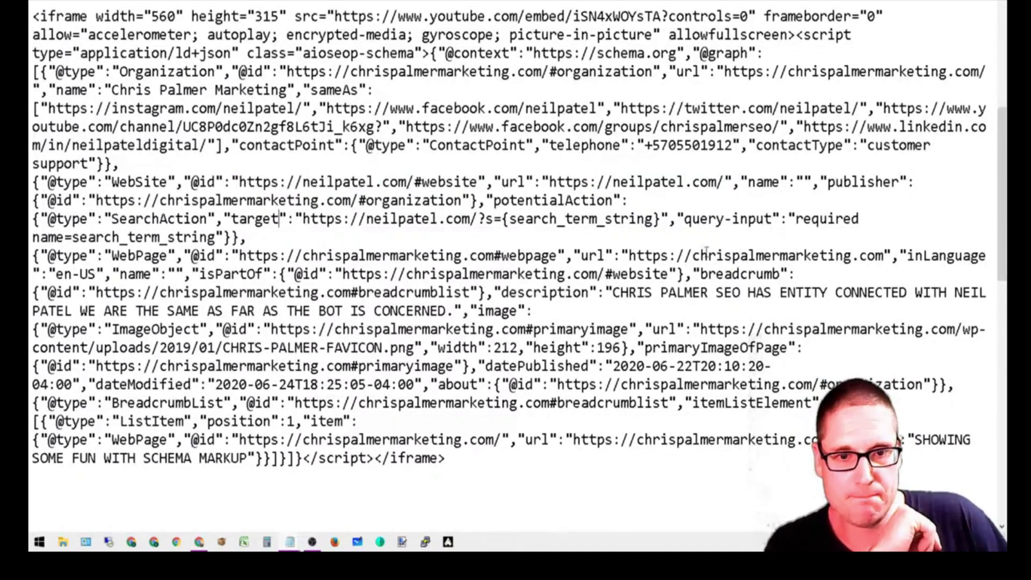
Select the page description text, then scroll back up to the top iframe
left_click_drag(615, 293, 152, 311)
left_click_drag(102, 308, 454, 311)
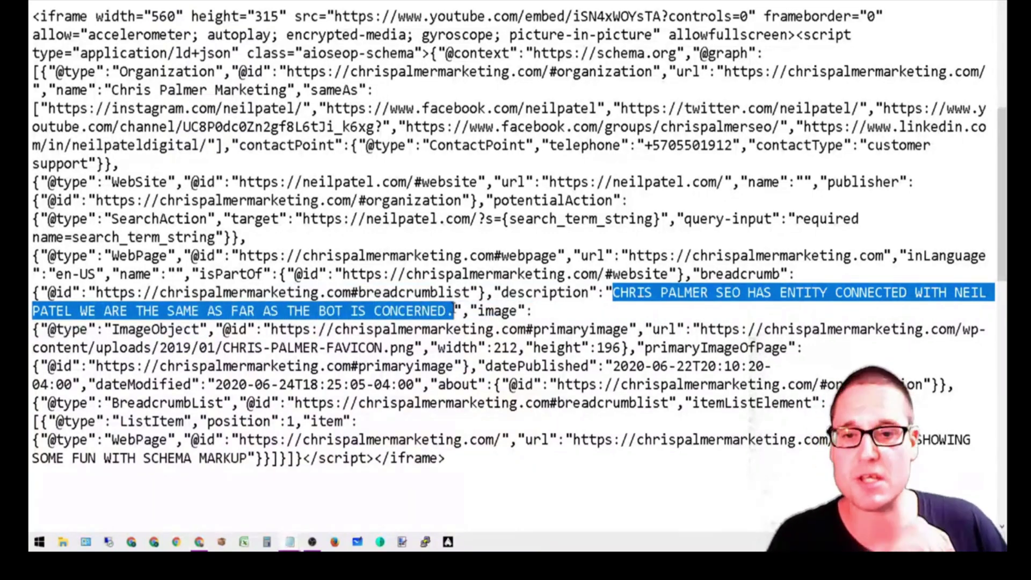
left_click(592, 357)
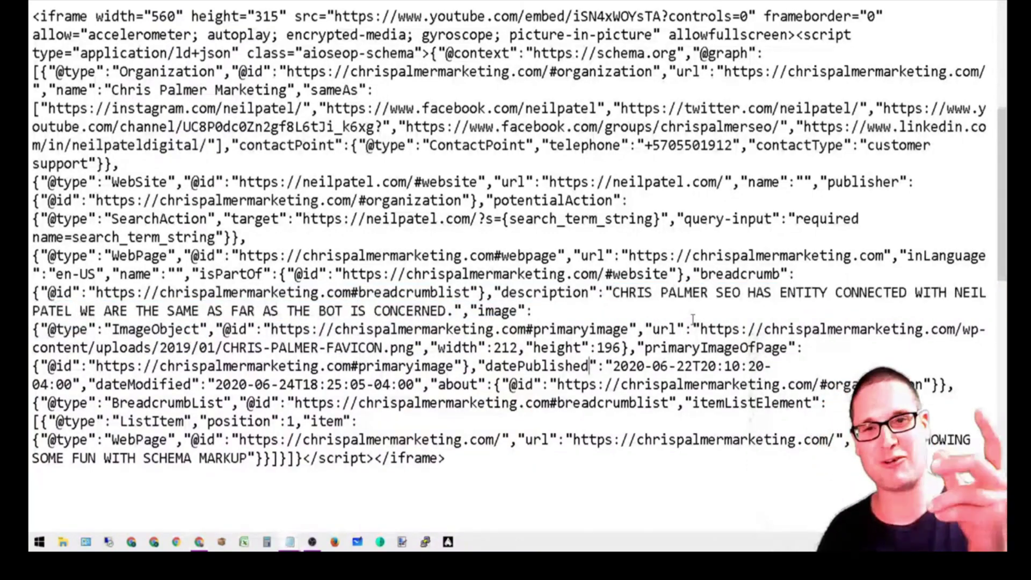
scroll(783, 370, "up", 3)
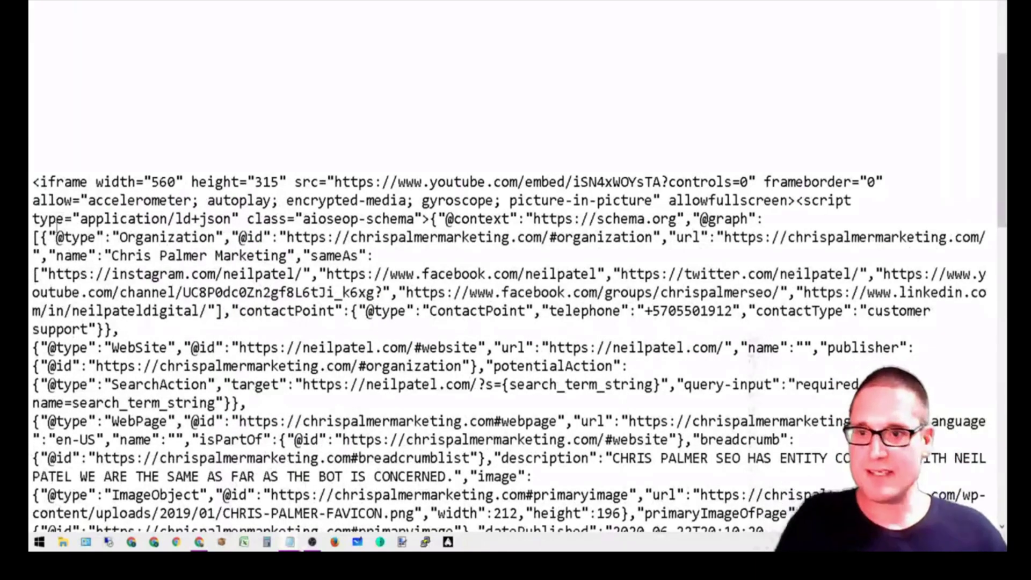
scroll(583, 234, "up", 3)
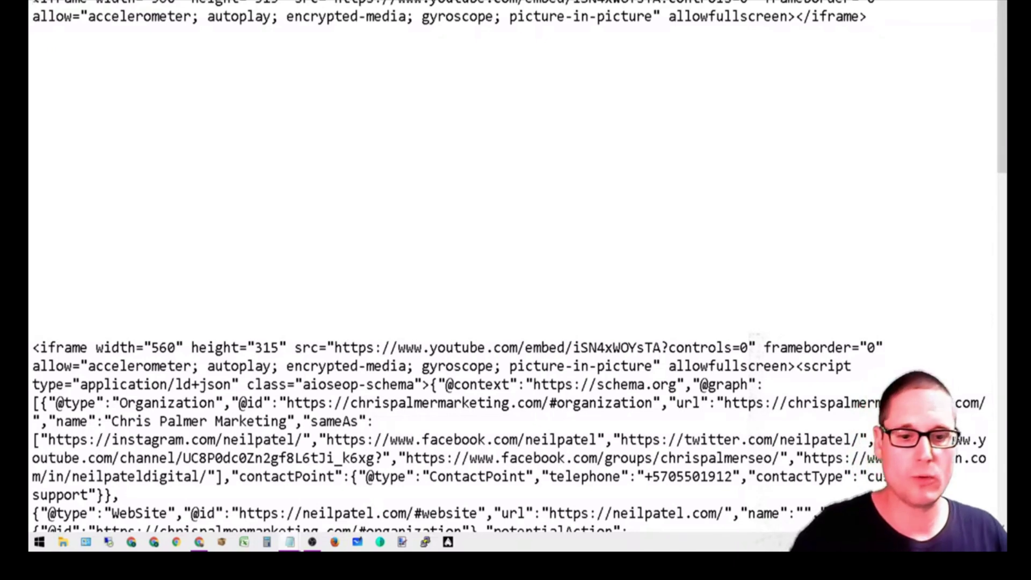
scroll(792, 118, "up", 1)
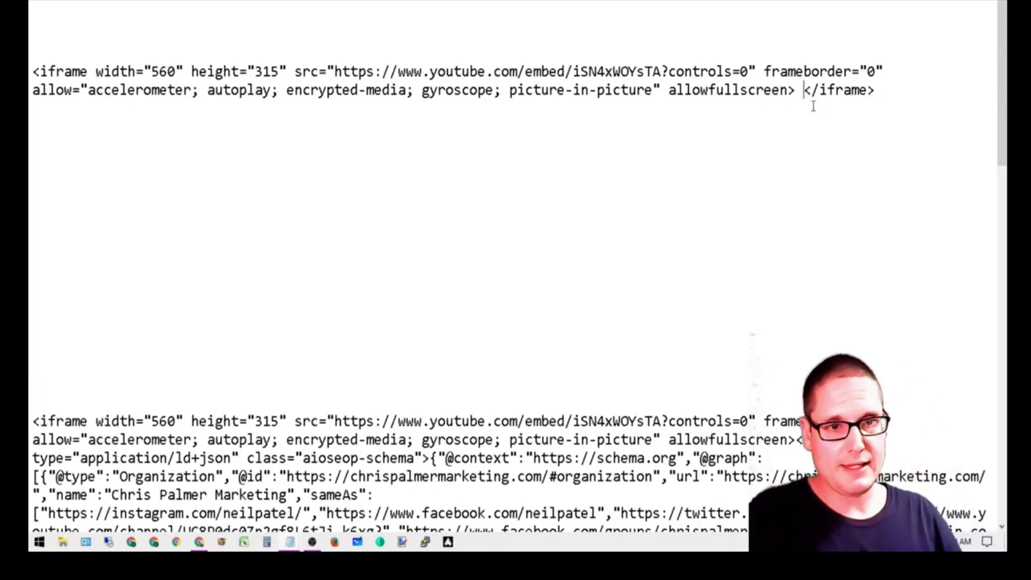
Delete the stray space before the closing </iframe> tag
key("BackSpace")
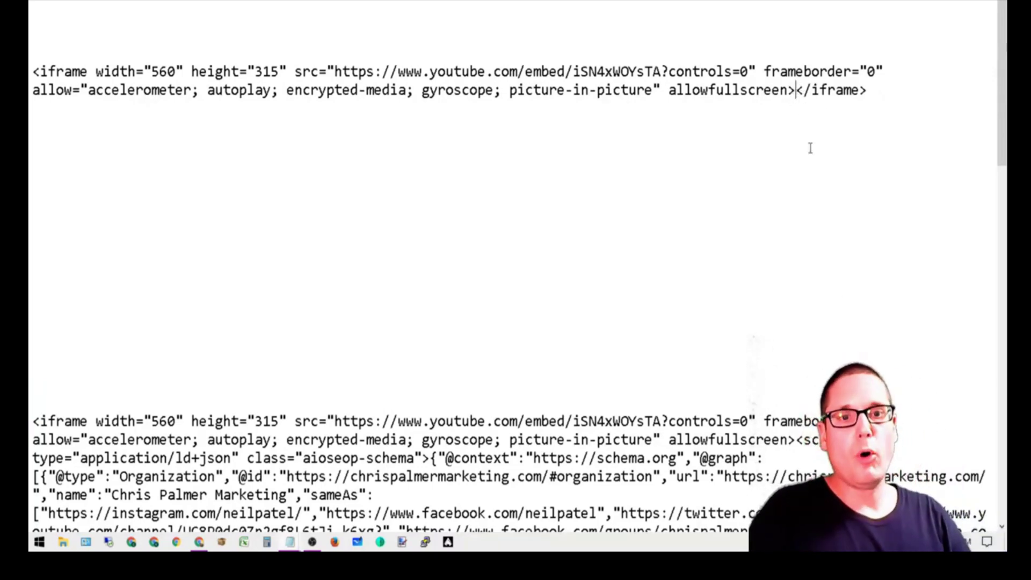
scroll(798, 416, "down", 8)
scroll(799, 416, "up", 3)
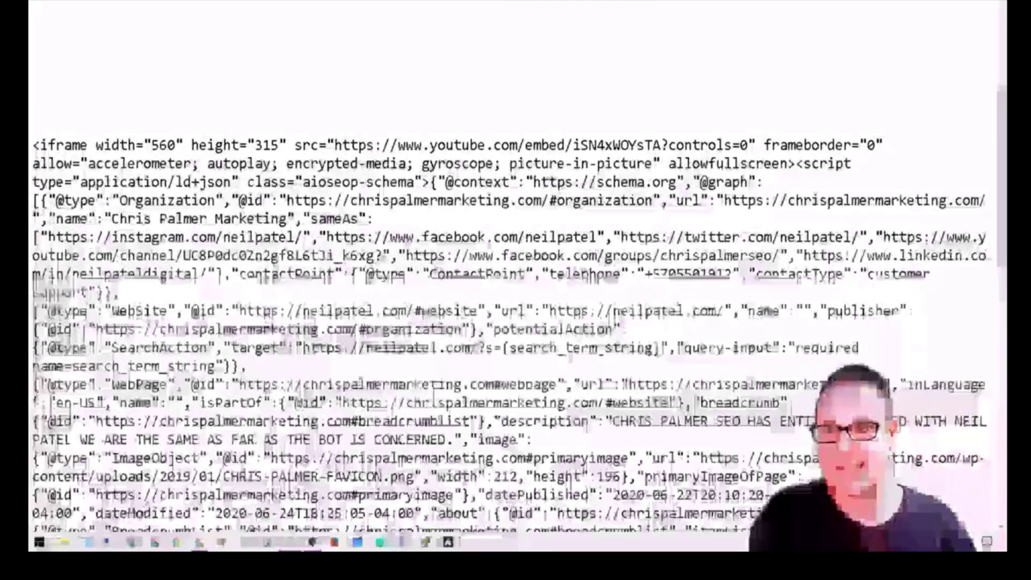
Select and copy the entire JSON-LD schema script block
scroll(498, 115, "down", 11)
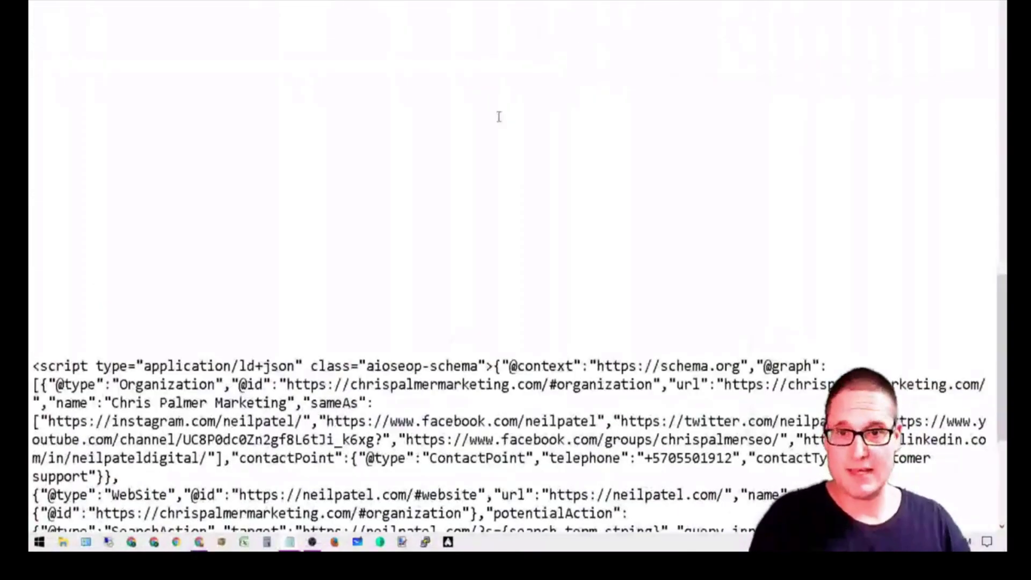
scroll(441, 342, "up", 3)
scroll(441, 342, "down", 10)
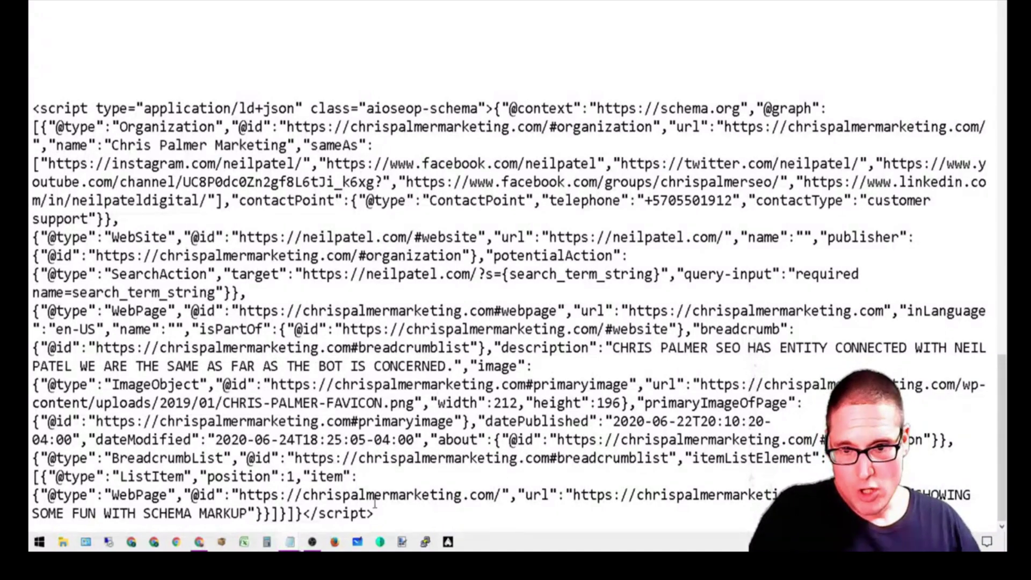
left_click_drag(374, 515, 31, 108)
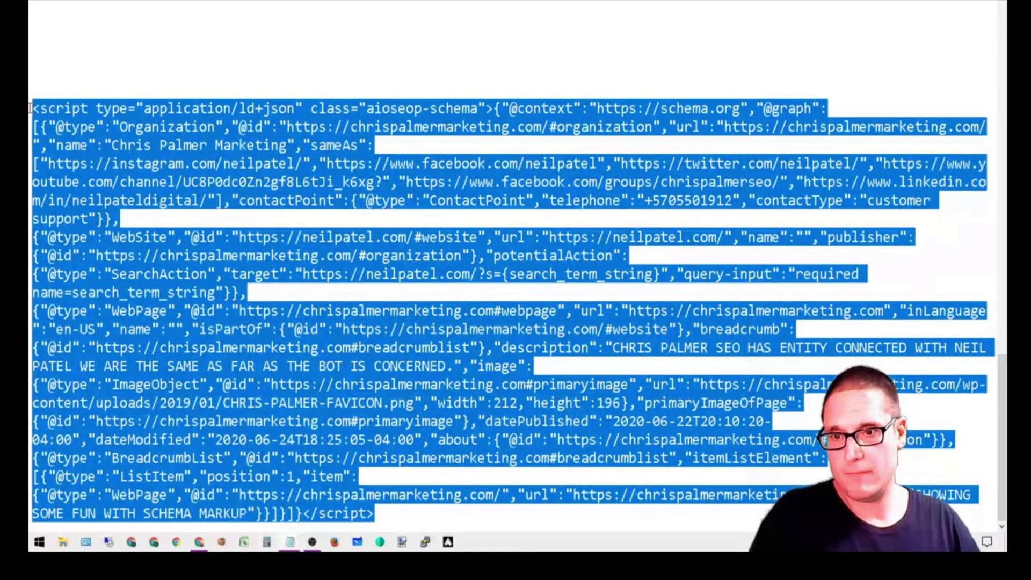
right_click(65, 141)
left_click(101, 186)
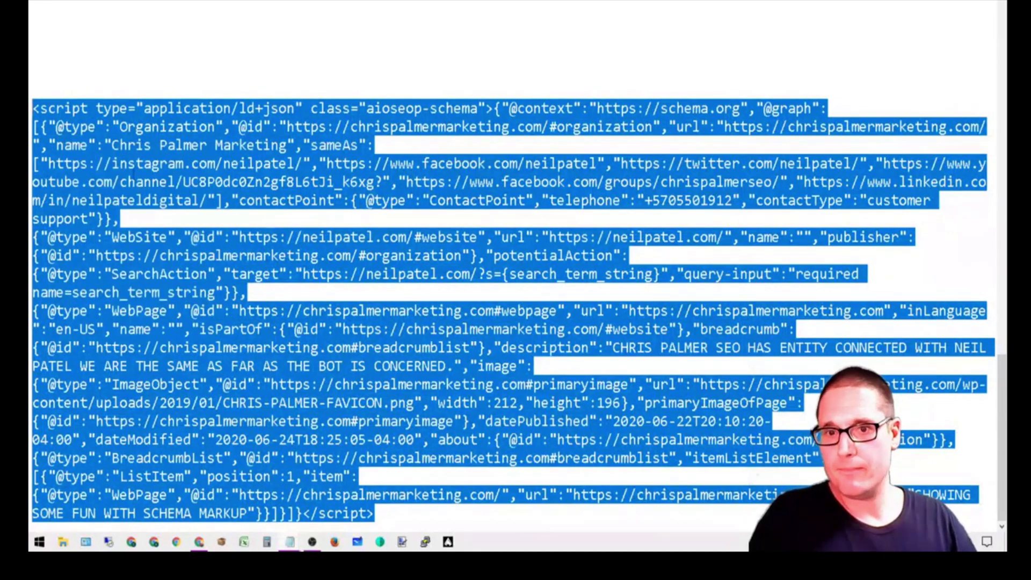
left_click(749, 156)
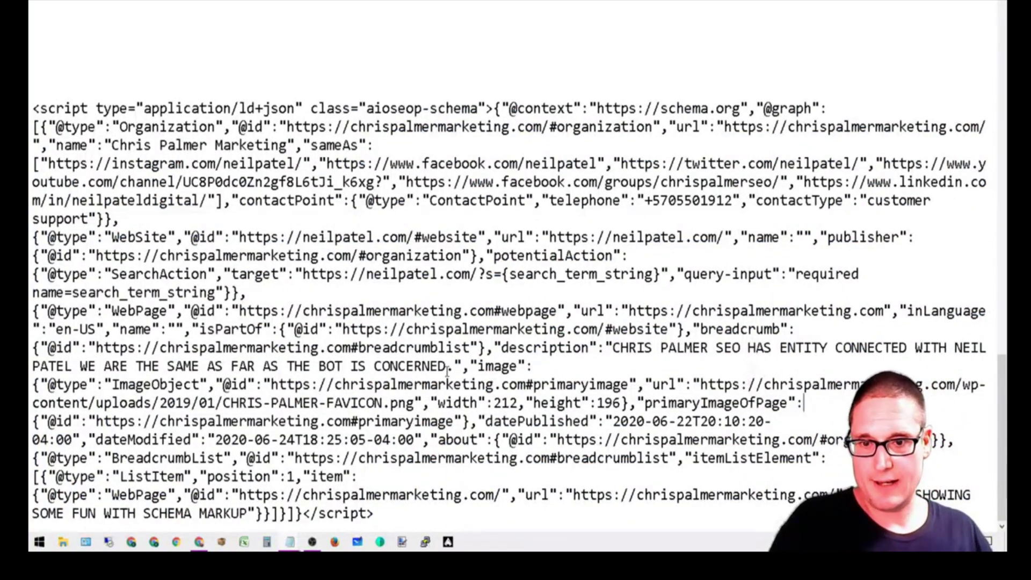
Add 2020 after CONCERNED in the schema description and copy the updated script
type("2020")
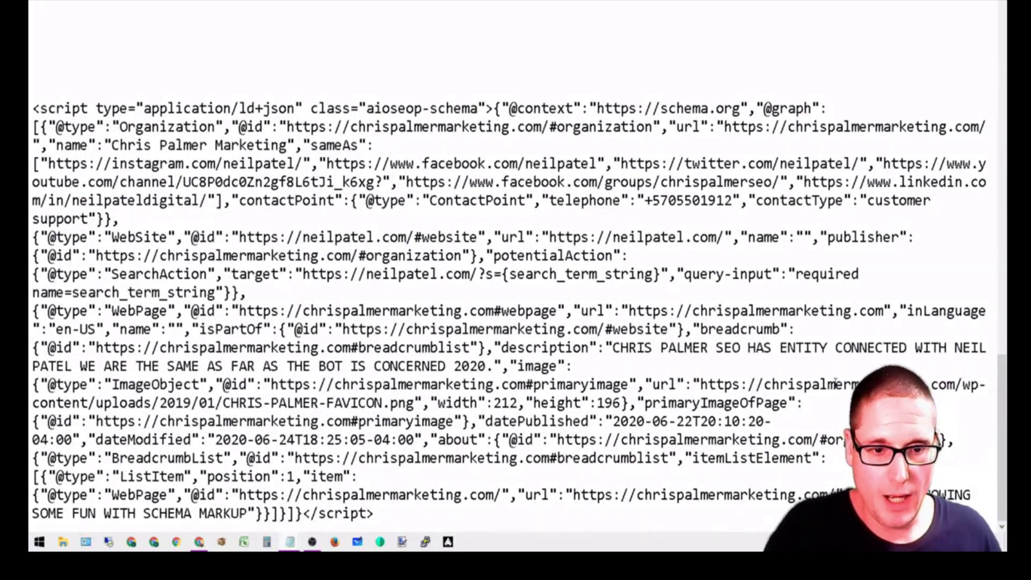
left_click_drag(387, 517, 31, 69)
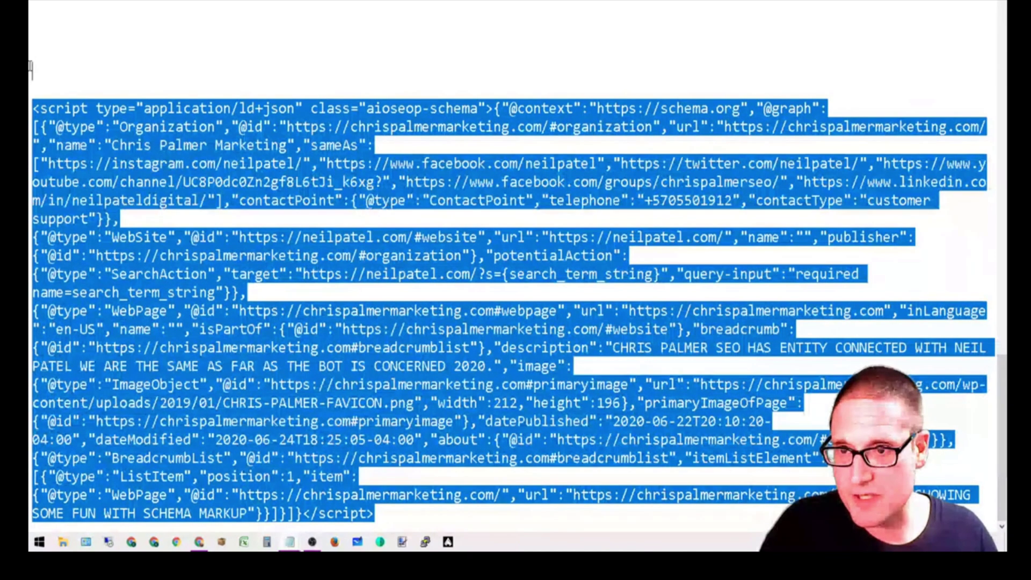
right_click(58, 131)
left_click(89, 173)
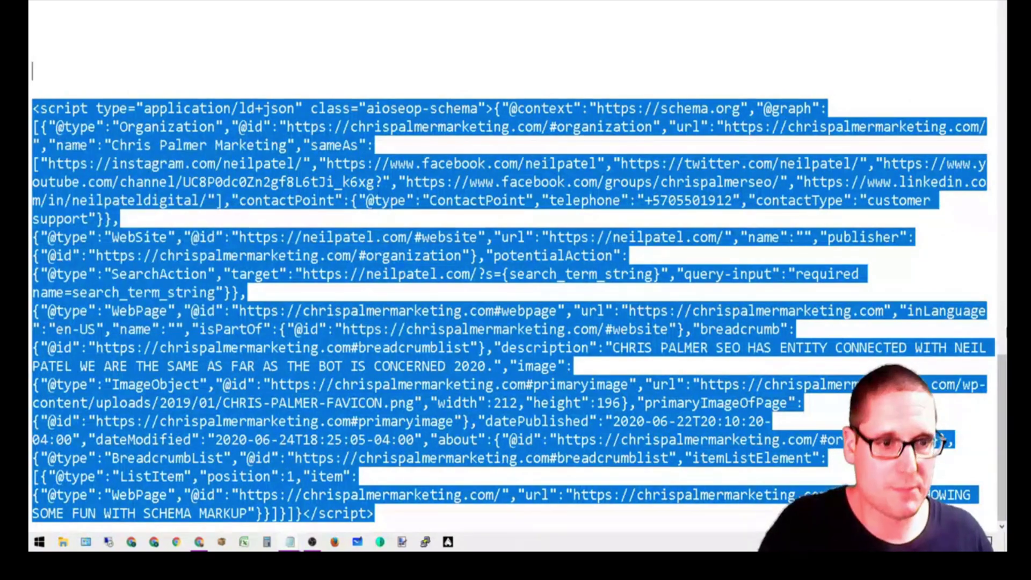
Paste the schema script just before the closing </iframe> tag
left_click_drag(1002, 357, 1001, 8)
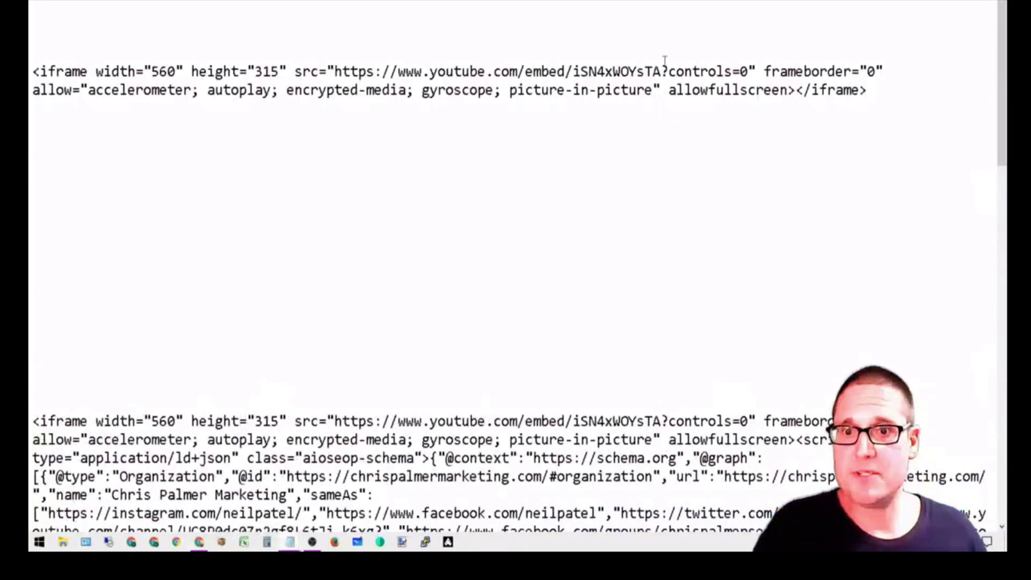
left_click(800, 95)
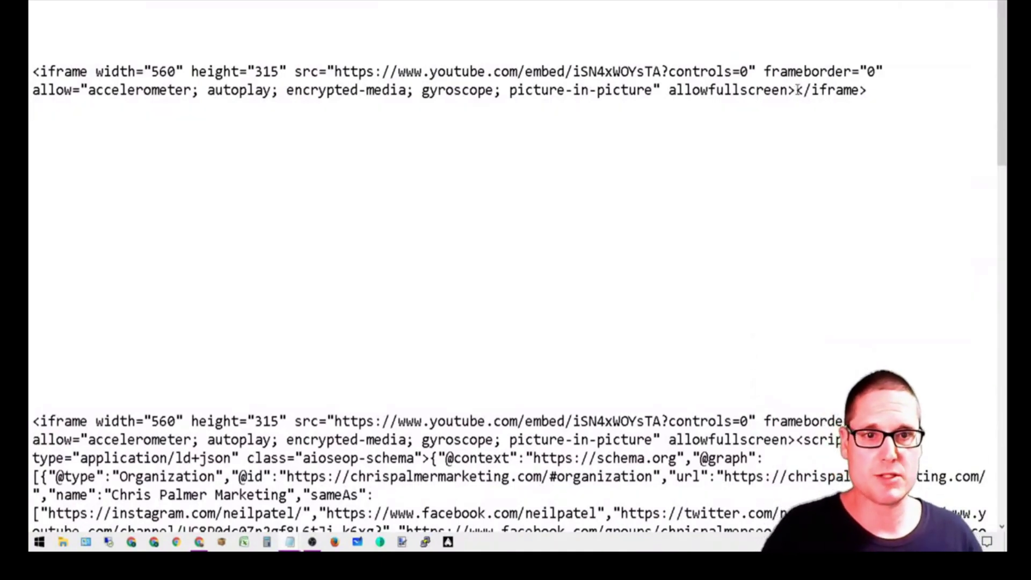
right_click(799, 90)
left_click(821, 147)
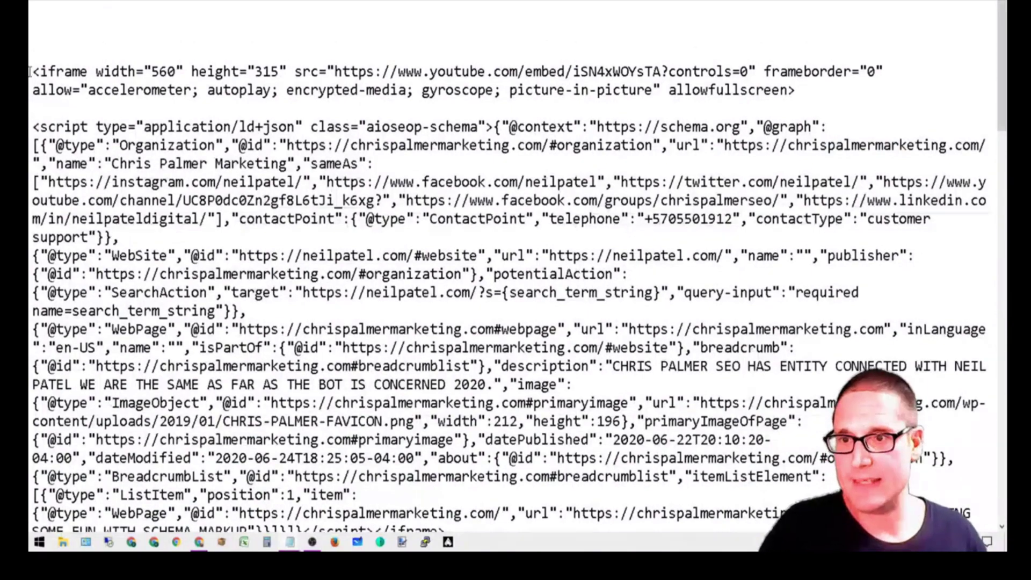
Copy the combined iframe-and-schema code and return to the WordPress editor in Chrome
left_click_drag(33, 53, 451, 426)
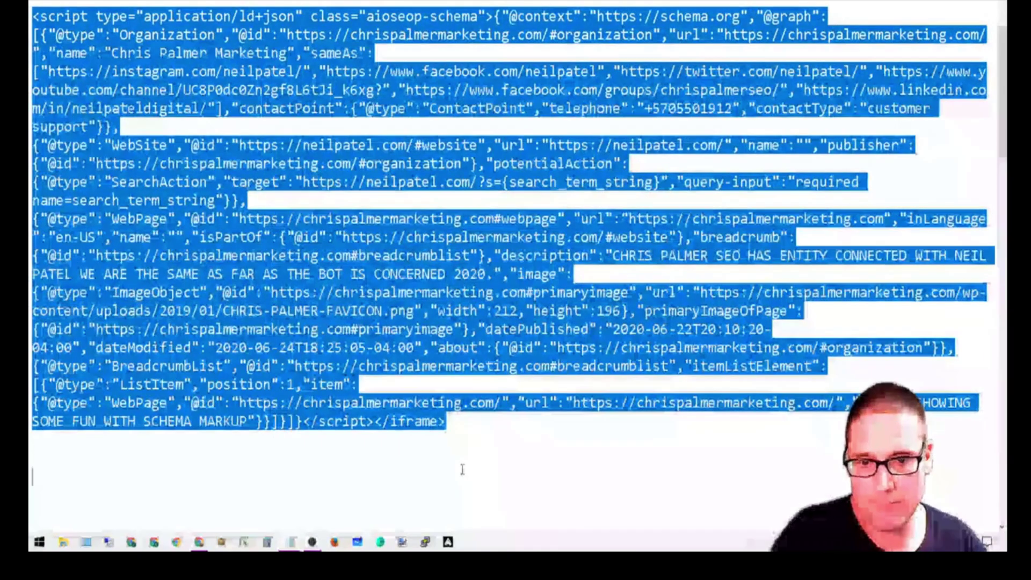
right_click(396, 280)
left_click(482, 324)
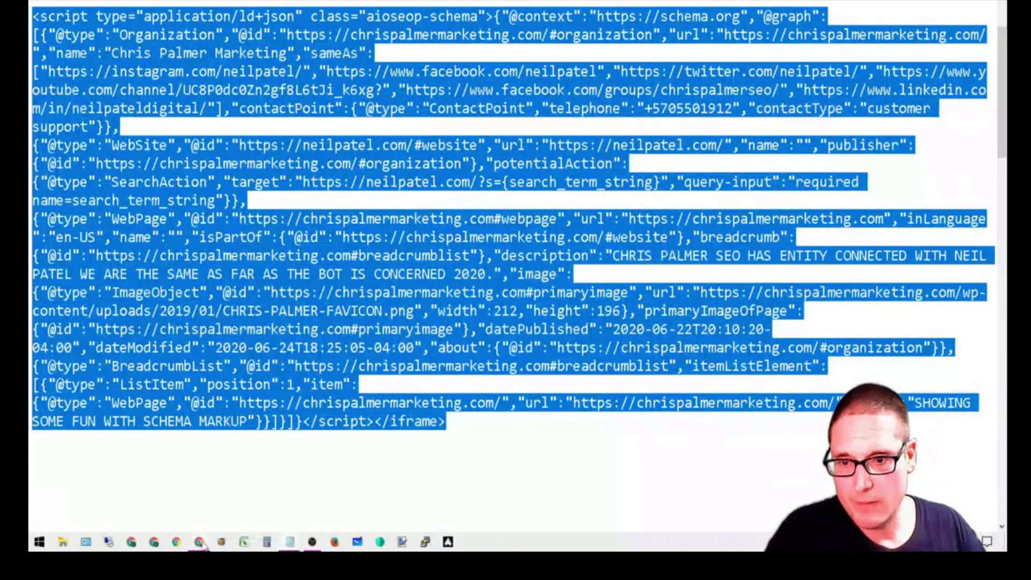
mouse_move(206, 544)
left_click(206, 455)
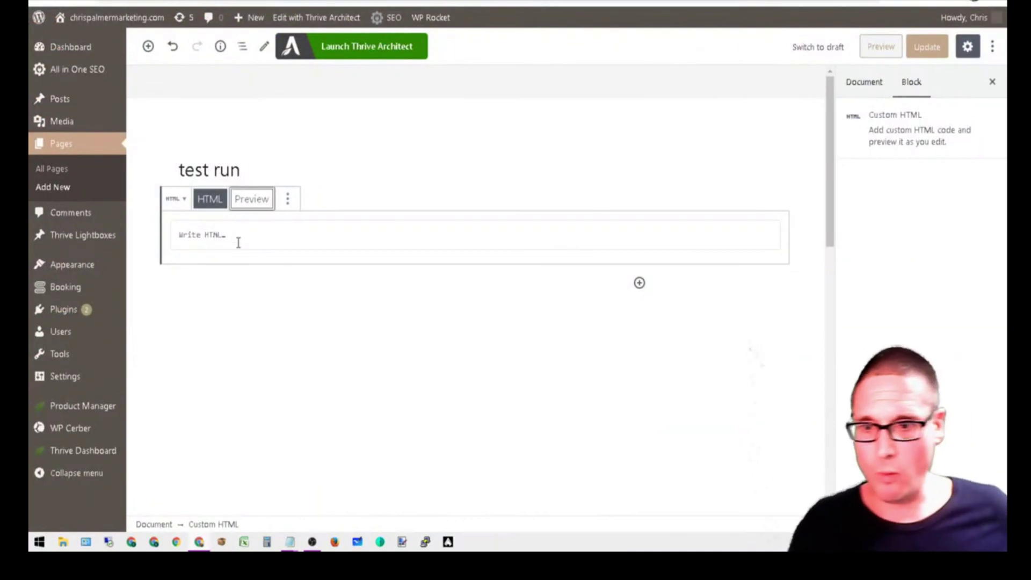
Paste the copied code into the empty Custom HTML block
left_click(211, 235)
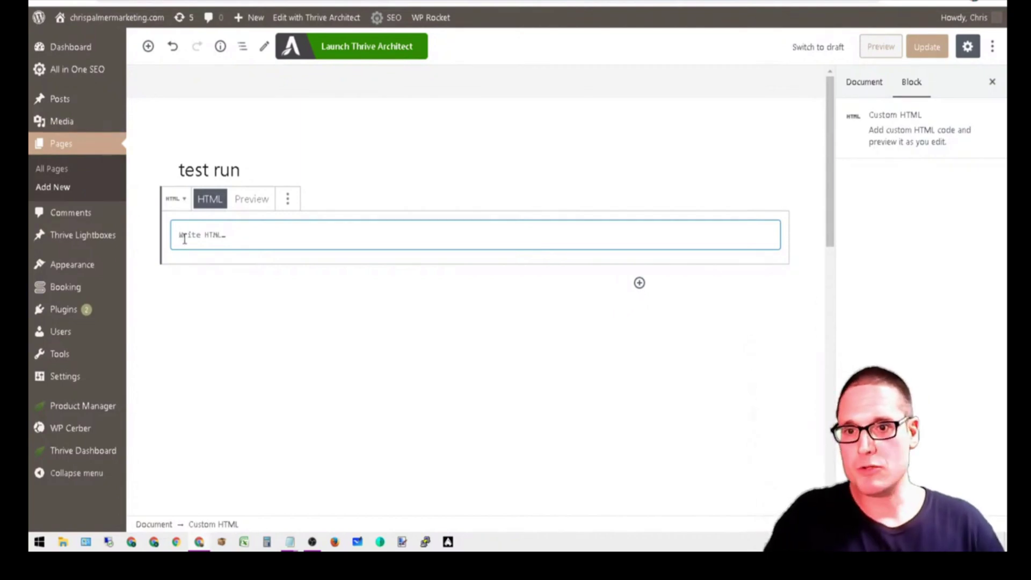
right_click(217, 236)
left_click(268, 337)
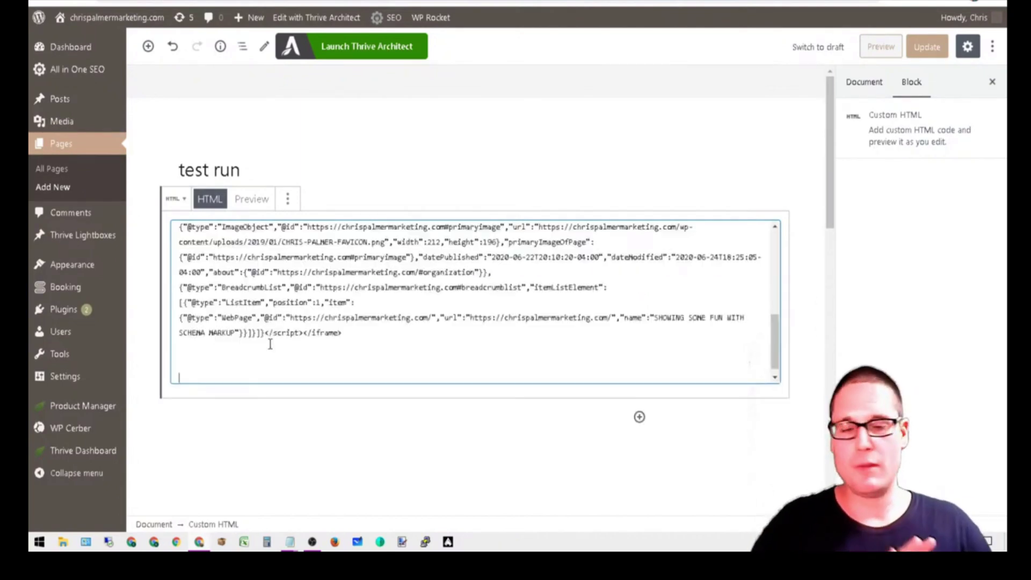
scroll(402, 306, "up", 10)
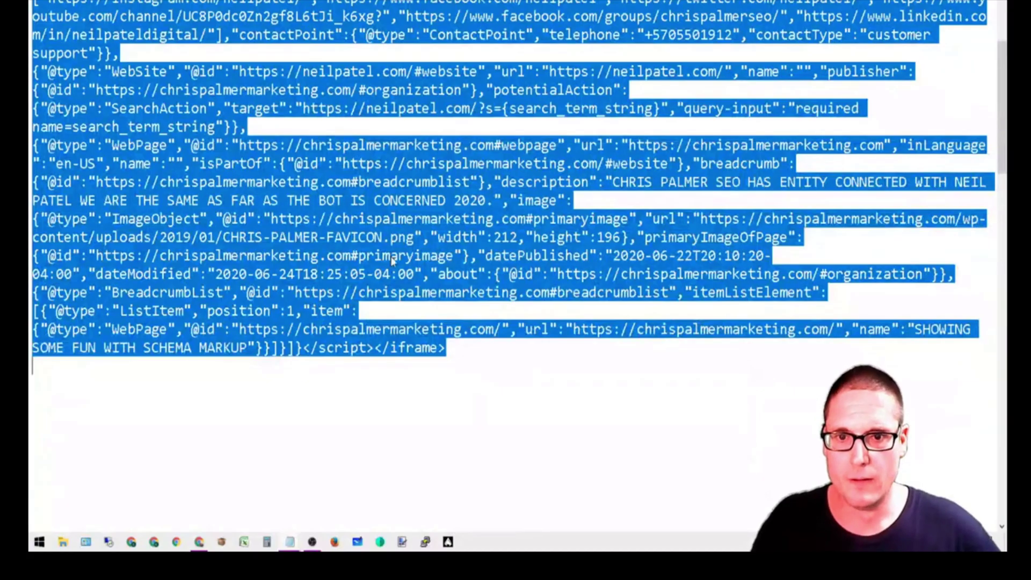
Re-copy the combined code from Notepad and replace the block's HTML with it
right_click(391, 256)
left_click(425, 295)
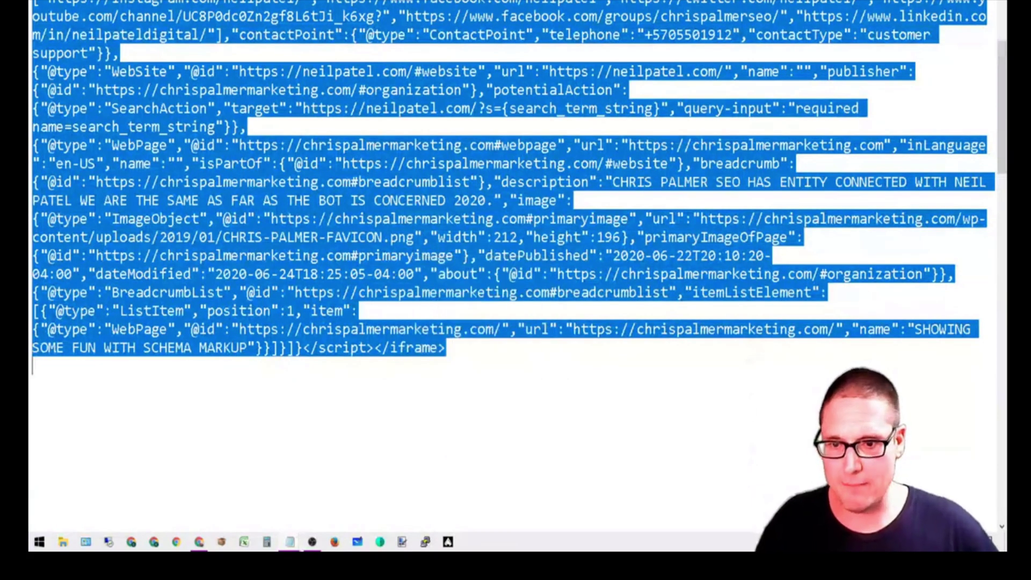
left_click(199, 541)
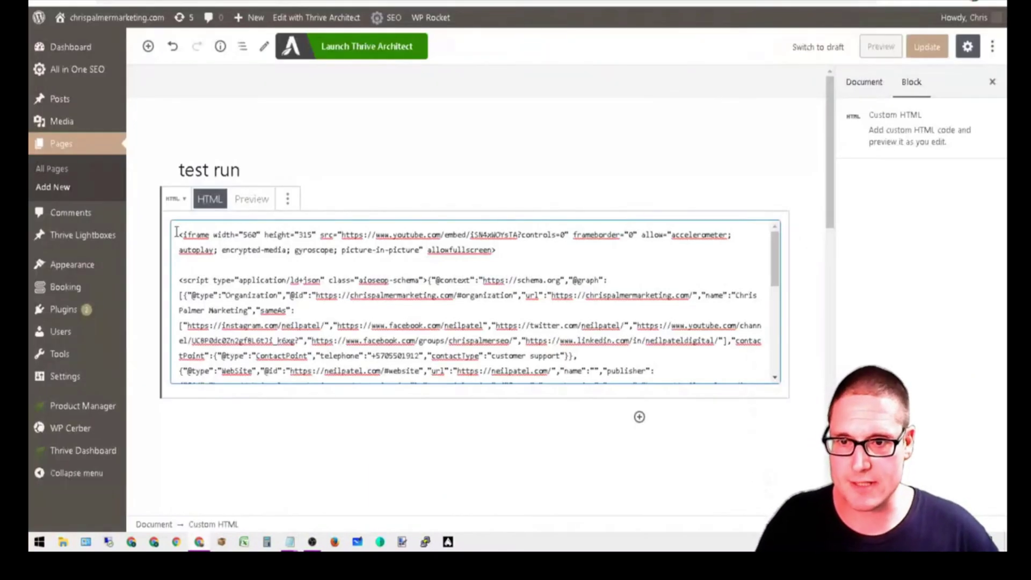
left_click_drag(178, 232, 609, 466)
scroll(730, 129, "down", 8)
scroll(723, 224, "up", 8)
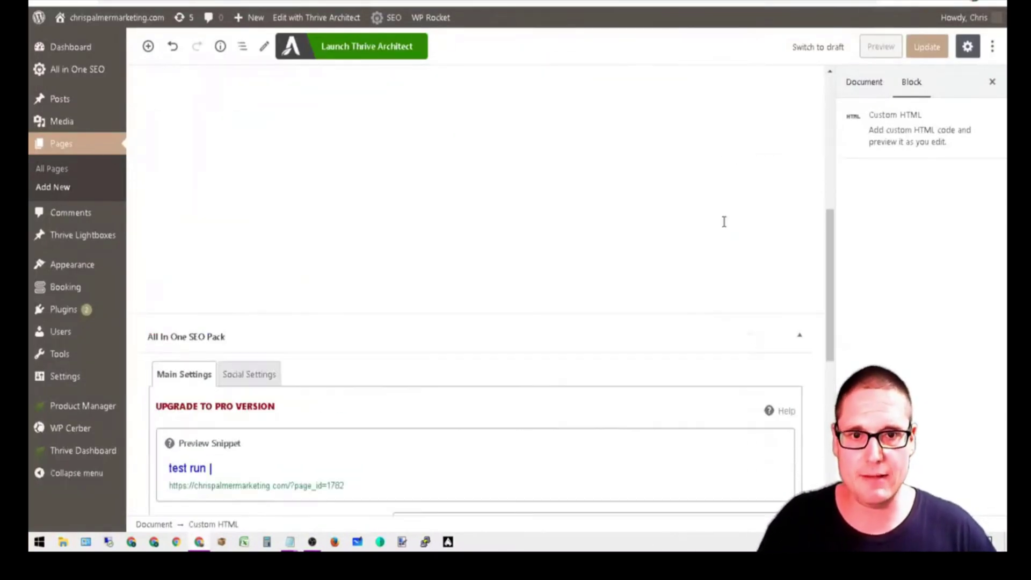
right_click(388, 179)
left_click(441, 257)
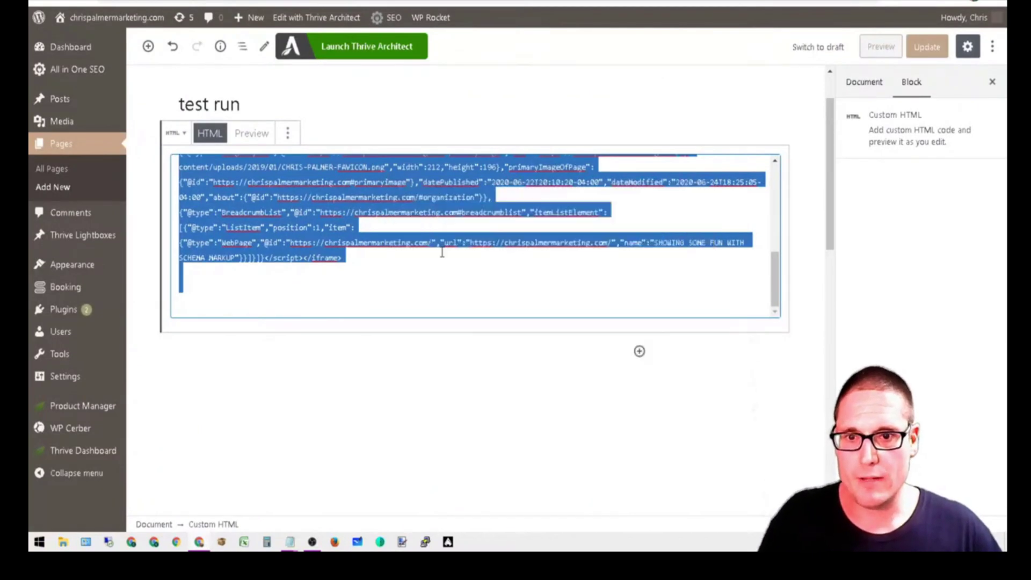
Save the test run page with Update
scroll(391, 207, "down", 5)
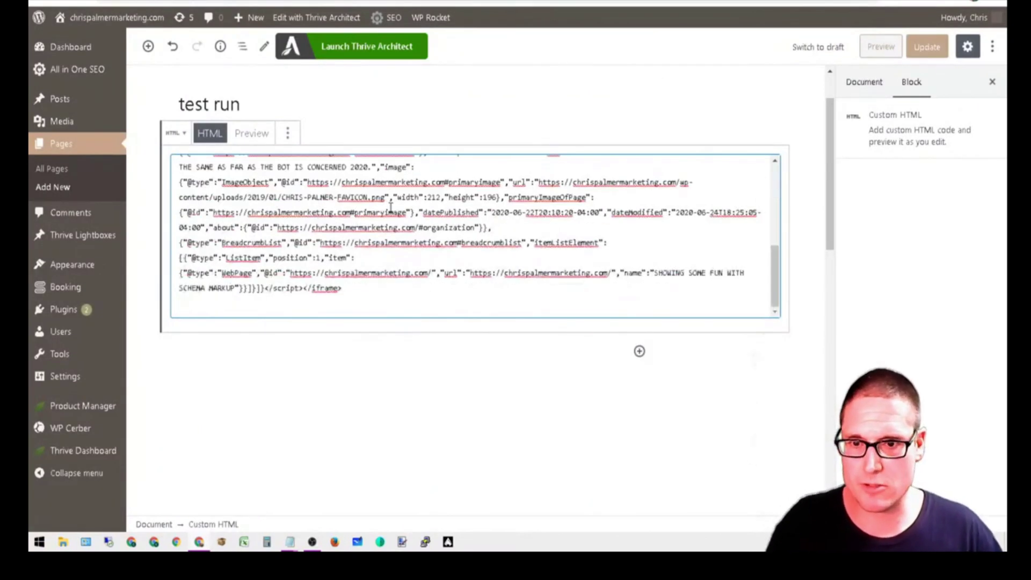
scroll(475, 243, "up", 5)
left_click(938, 48)
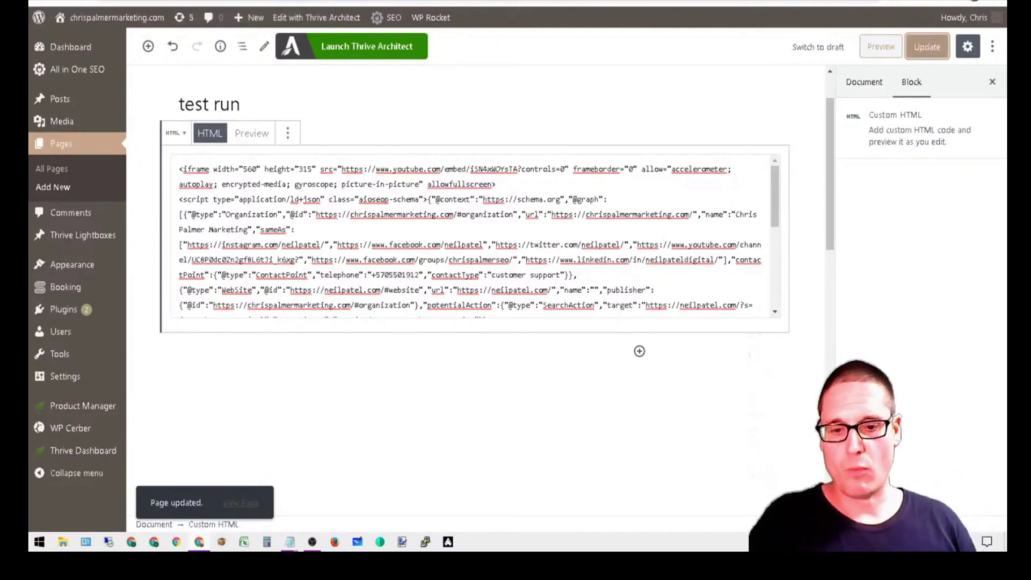
In a new browser tab, search Google for 'google mobile test'
key("ctrl+t")
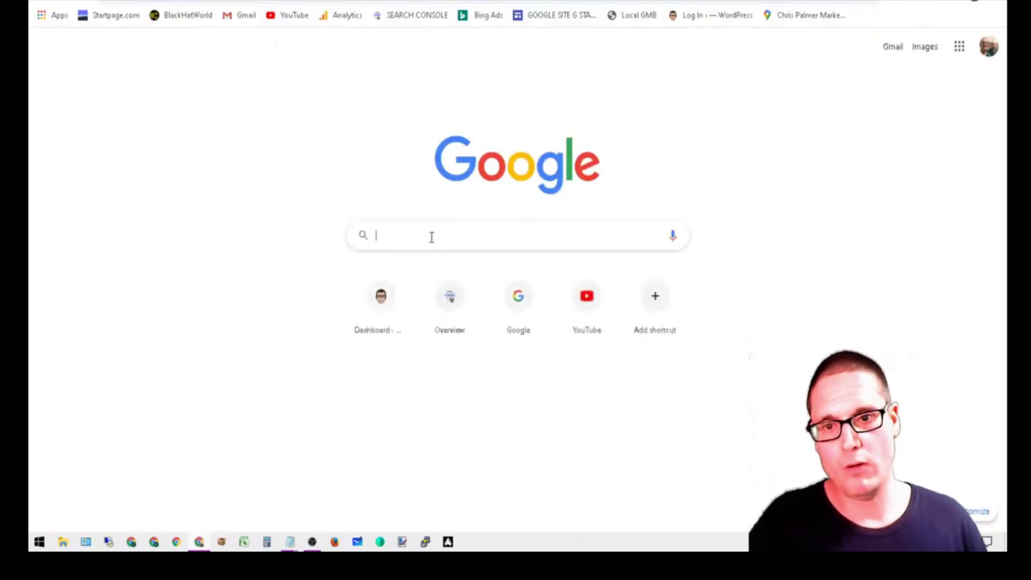
type("mobile")
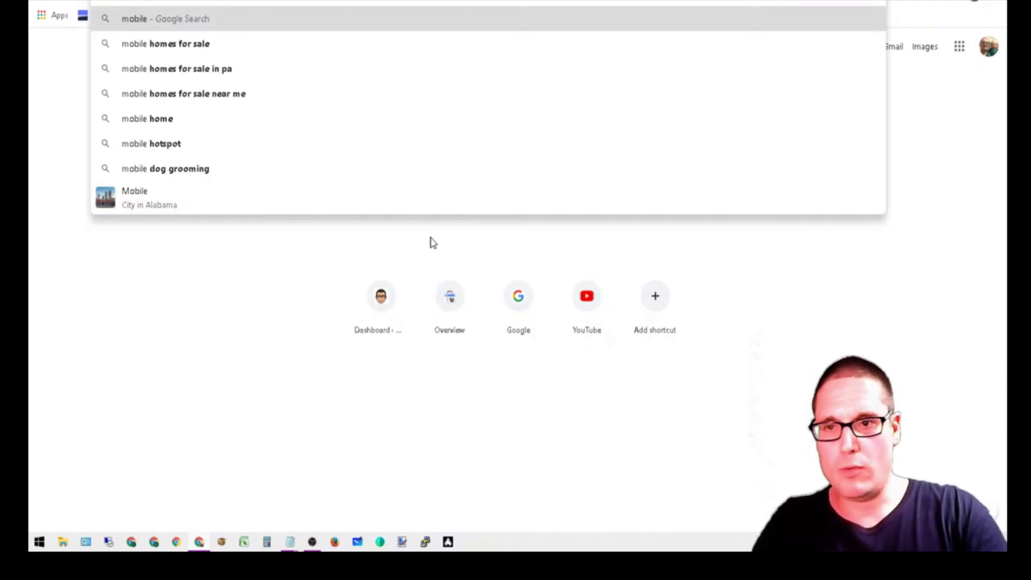
key("BackSpace")
key("BackSpace")
key("BackSpace")
key("BackSpace")
key("BackSpace")
key("BackSpace")
type("google")
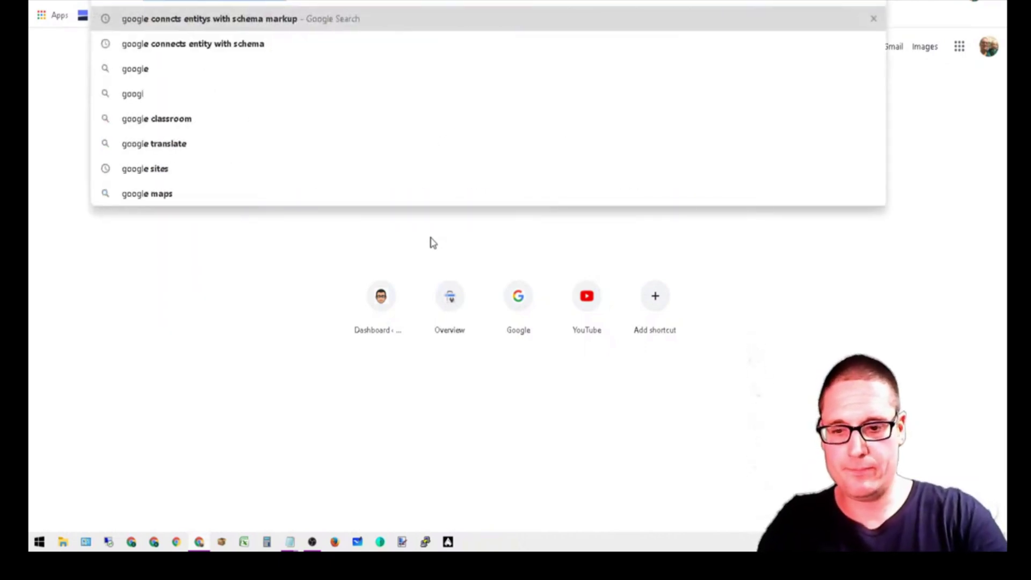
type(" mobile test")
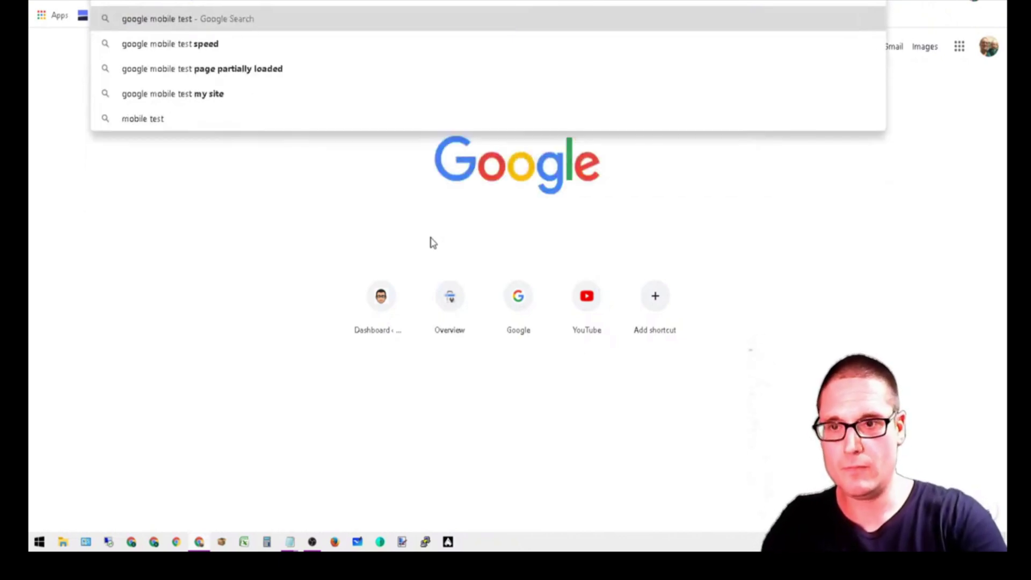
key("Return")
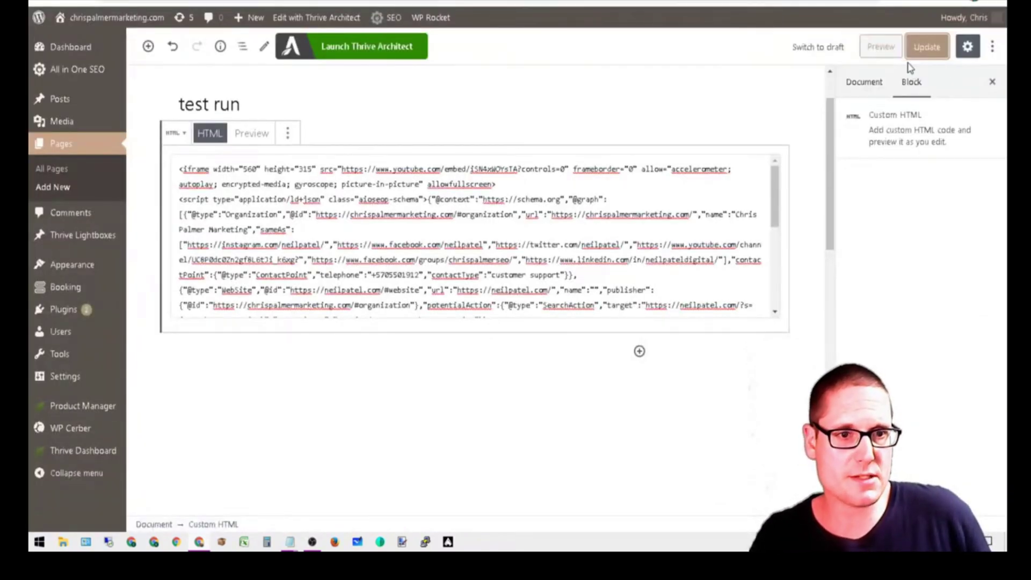
Update the test run page again to save the iframe-and-schema block
left_click(925, 47)
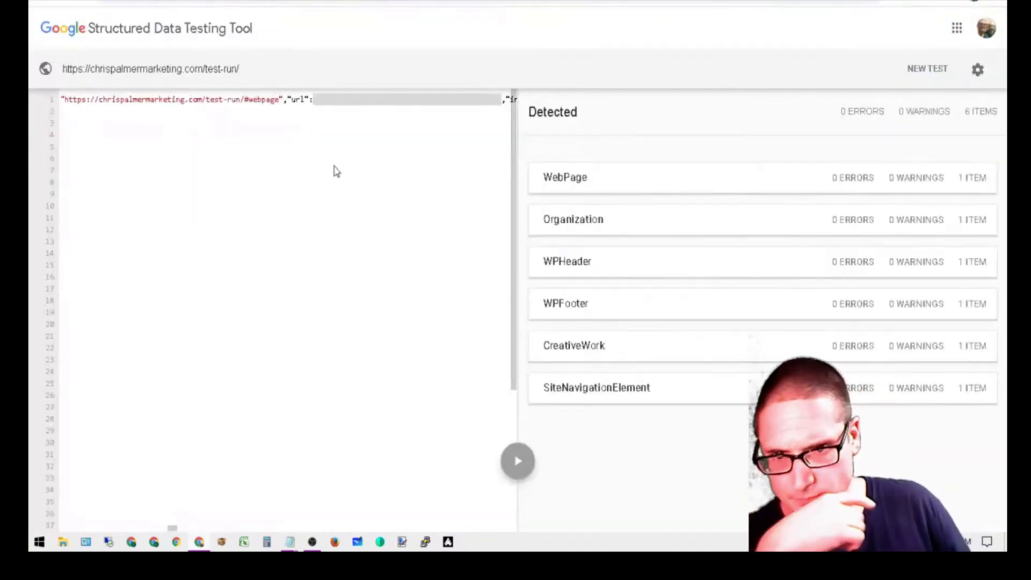
Run a new structured data test on the test-run page address
left_click(346, 149)
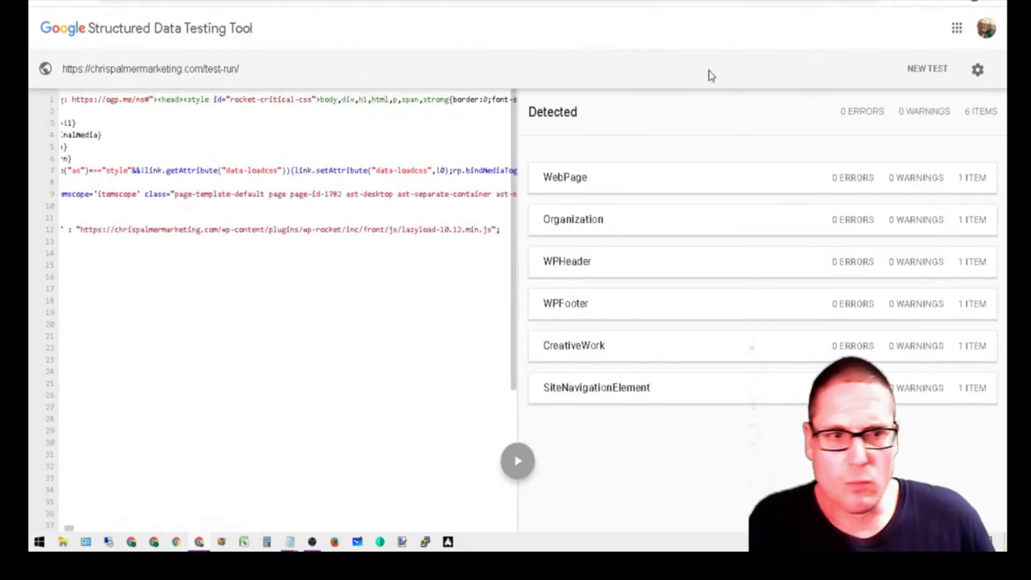
left_click(928, 79)
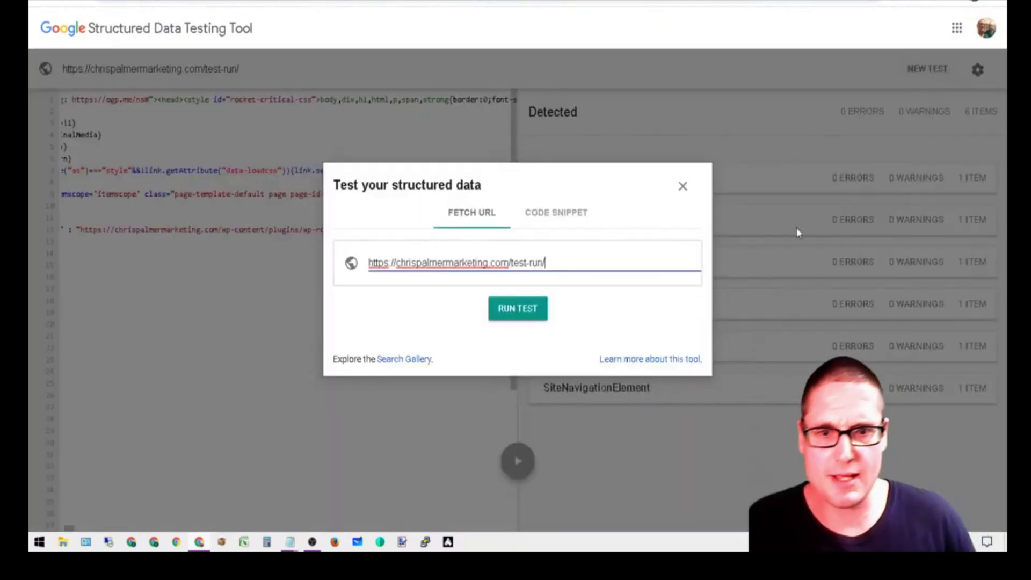
left_click(511, 315)
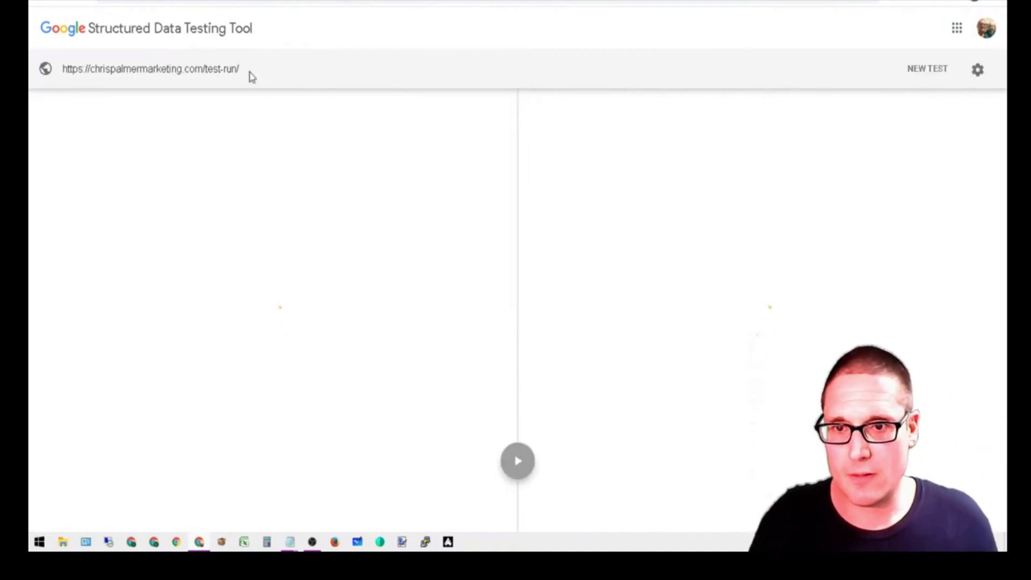
Copy the tested page address and open the detected WebPage items
left_click_drag(146, 72, 61, 70)
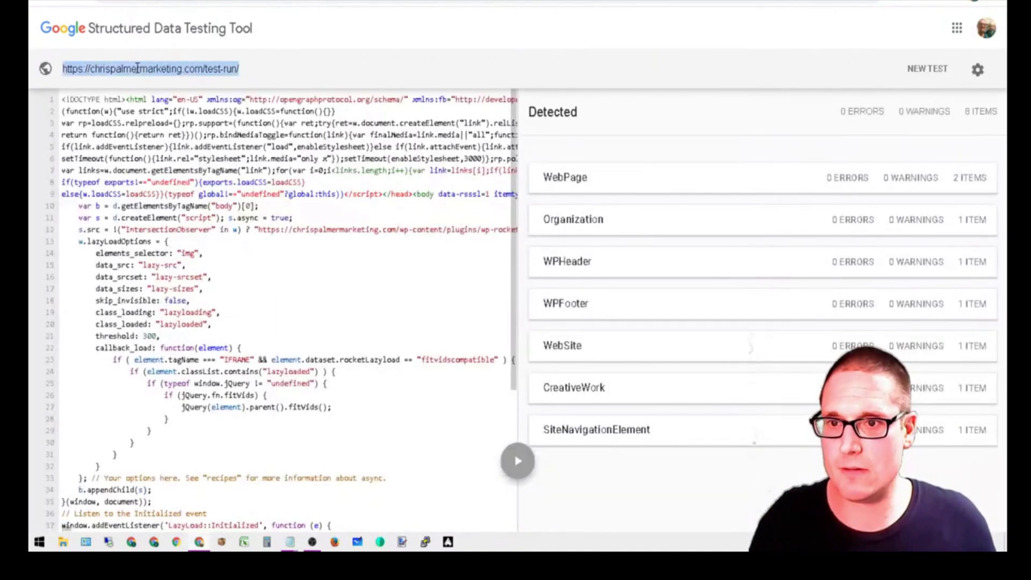
right_click(137, 69)
left_click(167, 79)
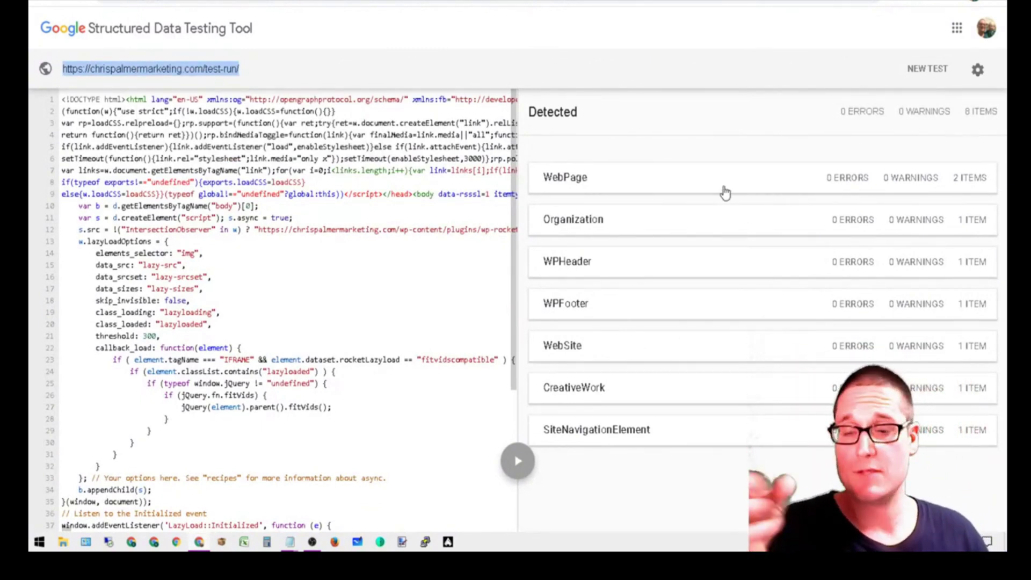
left_click(691, 189)
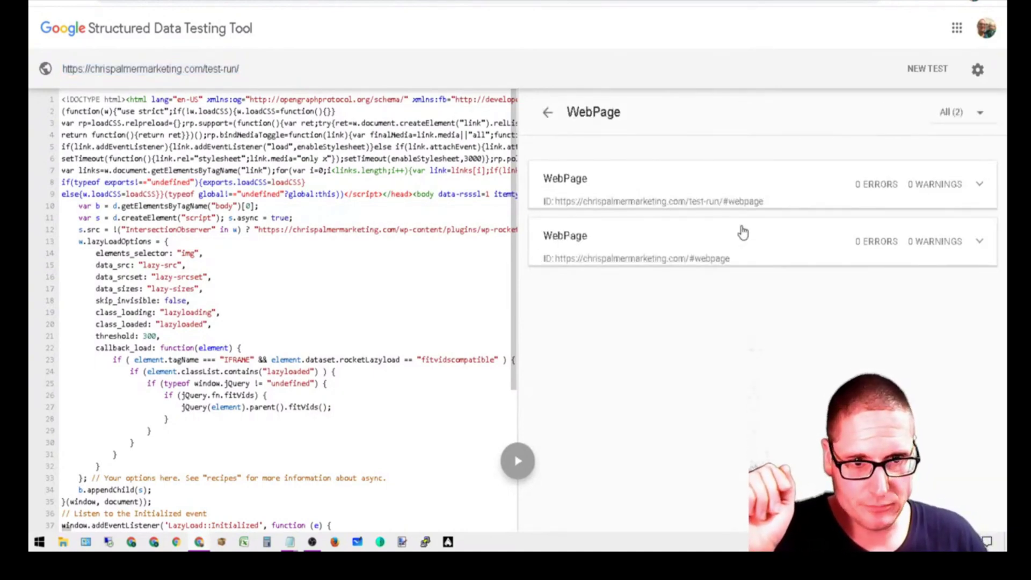
left_click(821, 199)
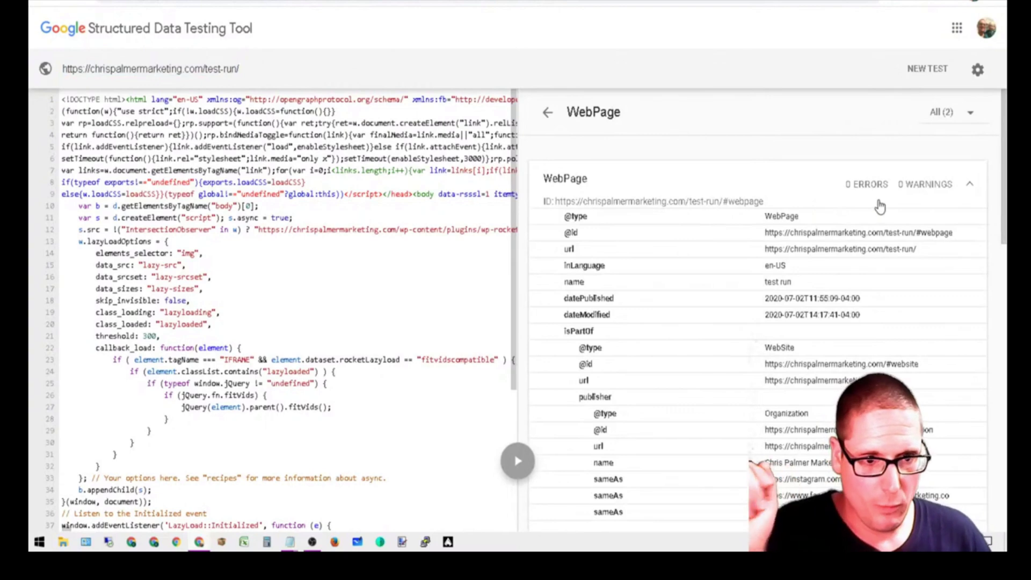
scroll(862, 253, "down", 15)
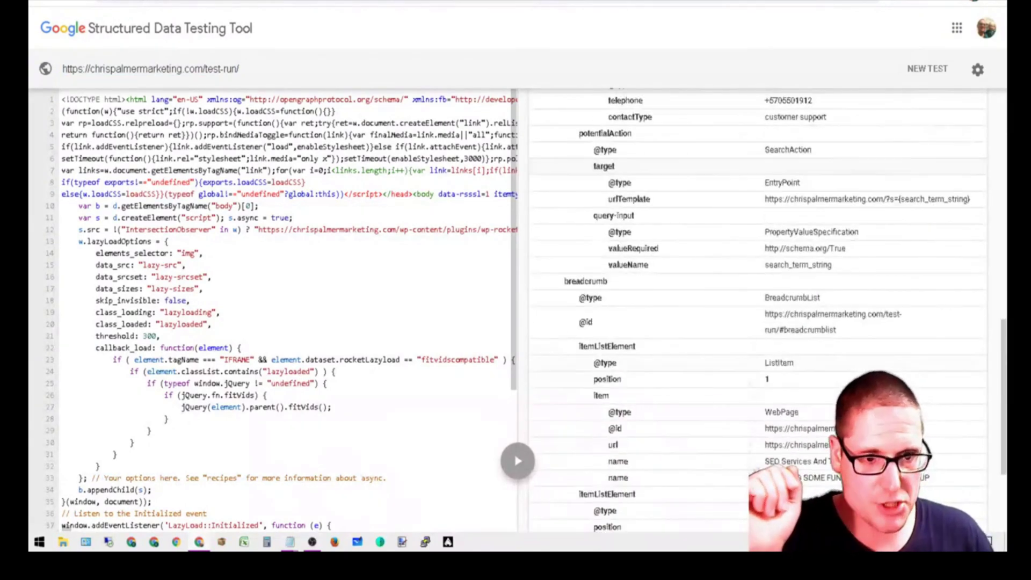
scroll(757, 312, "down", 3)
scroll(918, 389, "up", 18)
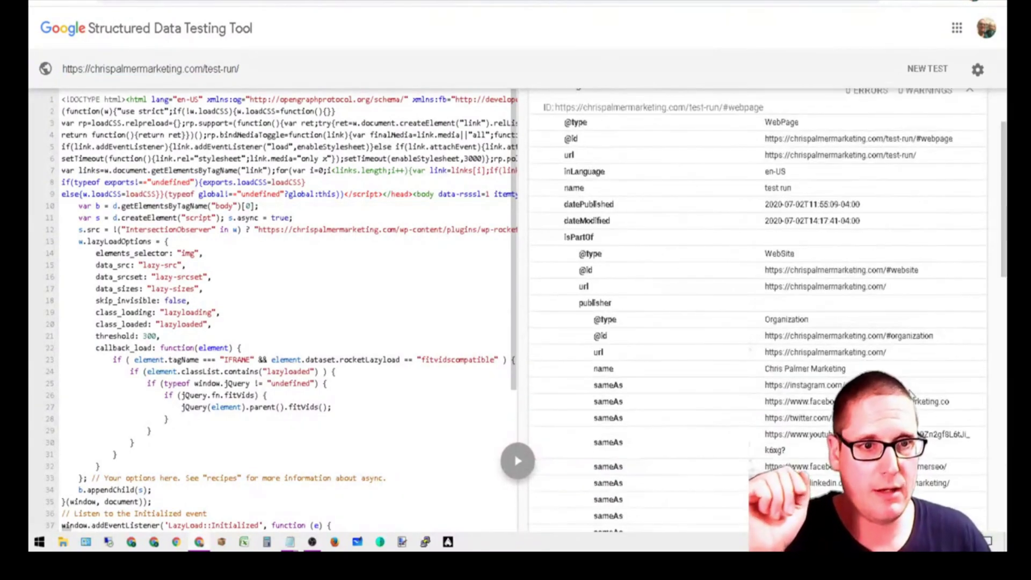
left_click(970, 189)
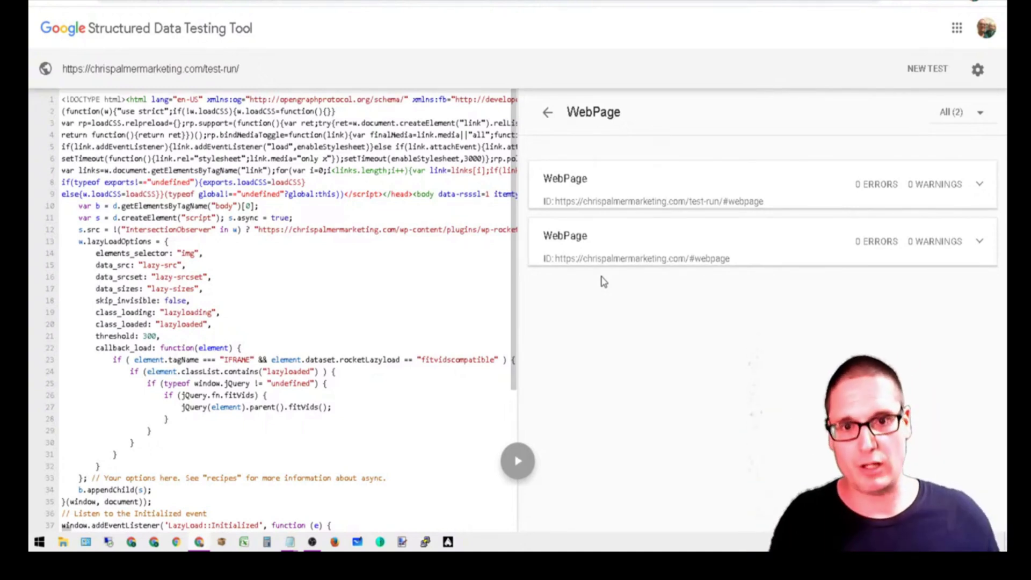
Expand the homepage WebPage item and inspect its Twitter, Facebook and Instagram sameAs URLs
left_click(623, 257)
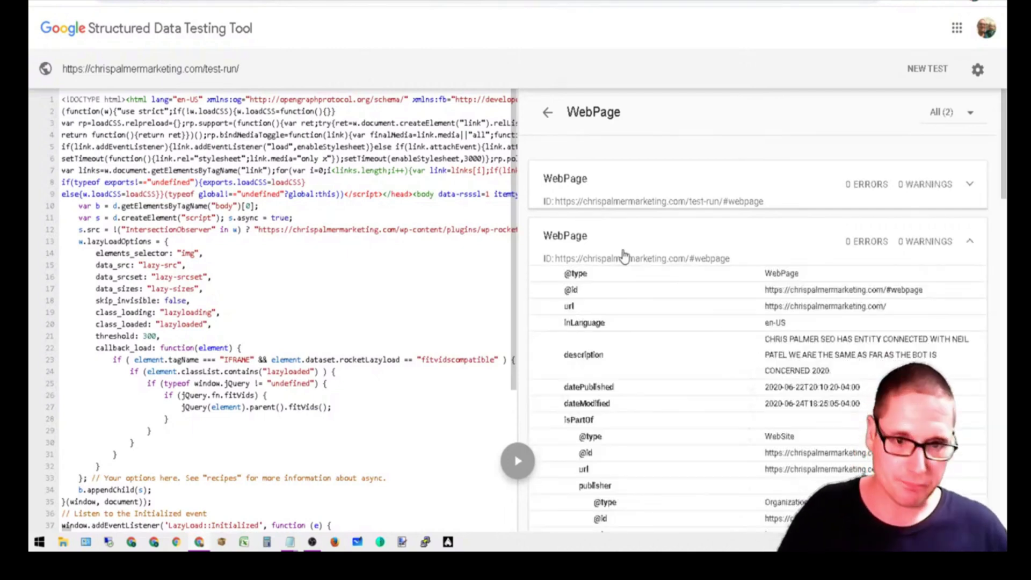
scroll(792, 330, "down", 3)
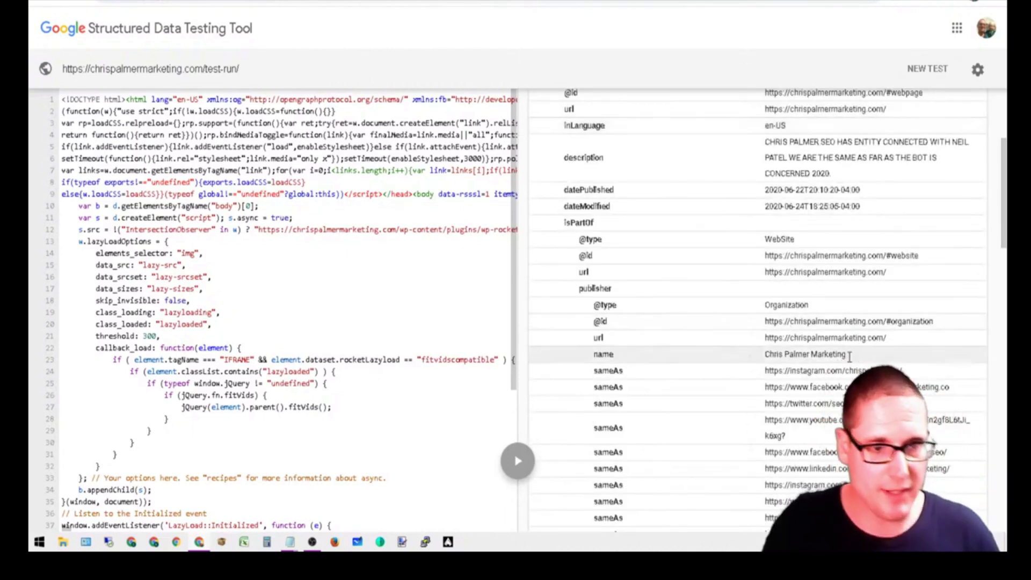
scroll(889, 358, "down", 3)
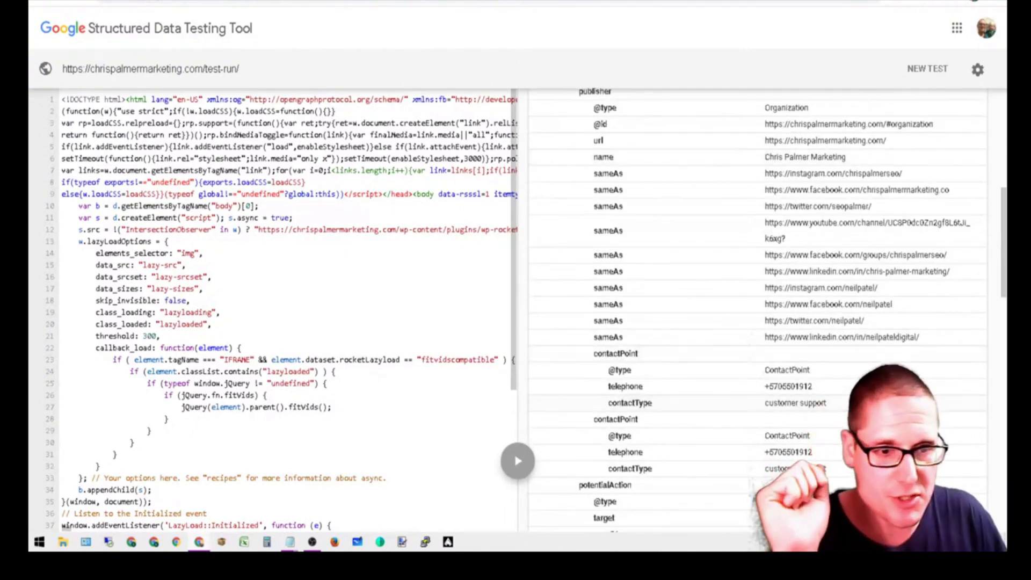
left_click(714, 321)
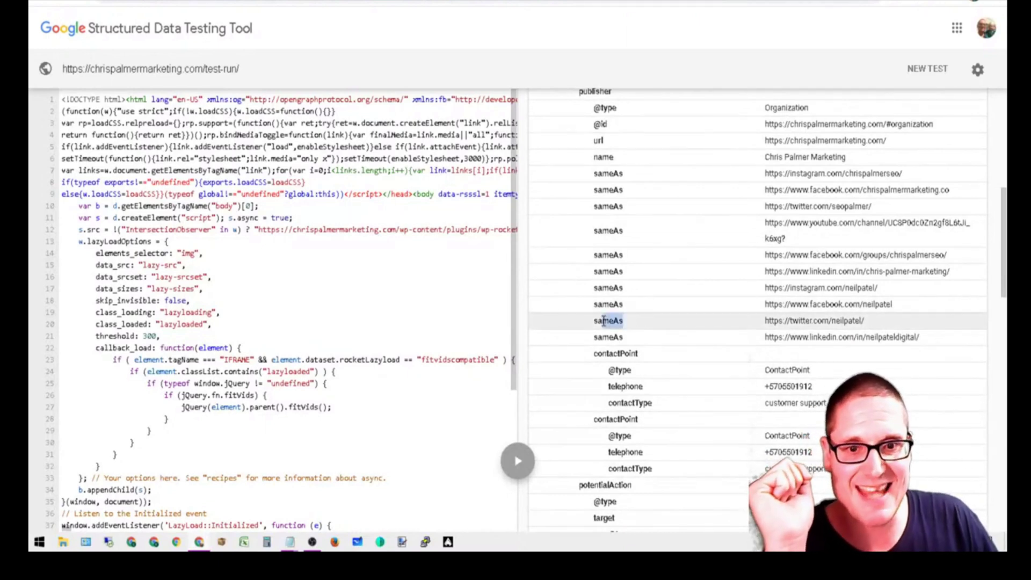
left_click_drag(874, 326, 755, 323)
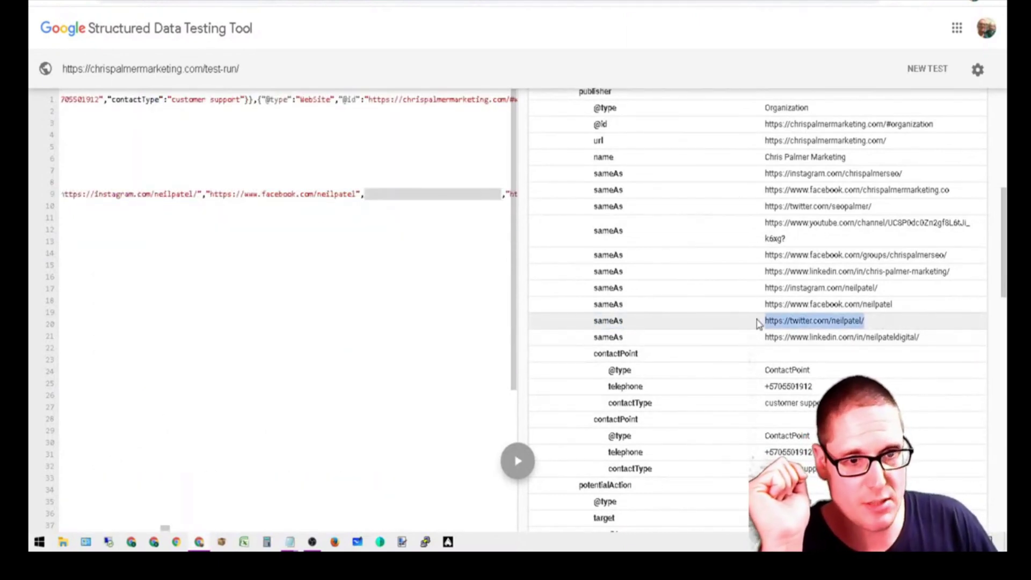
left_click(755, 323)
left_click_drag(911, 309, 984, 337)
left_click_drag(893, 293, 748, 299)
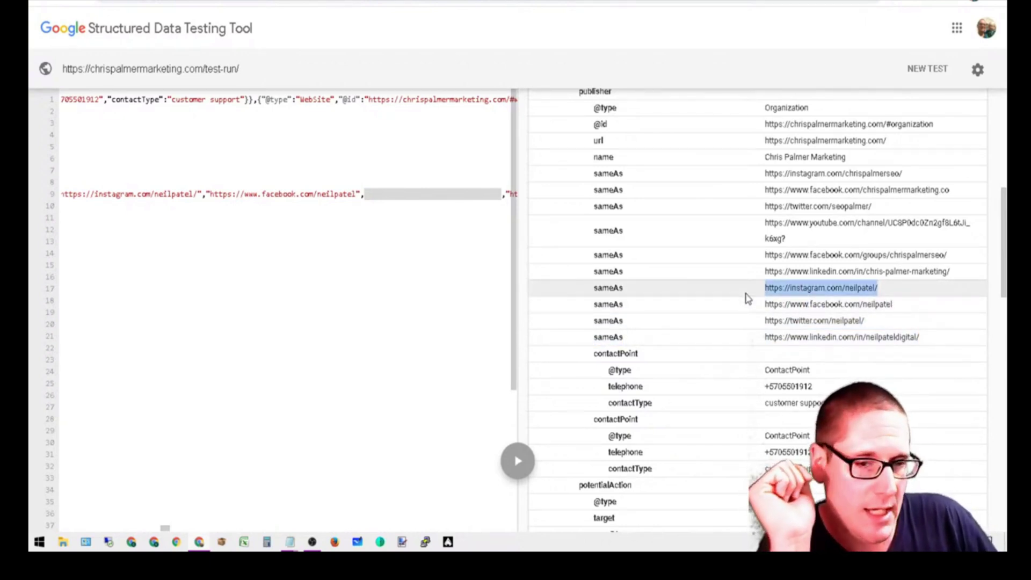
left_click(888, 289)
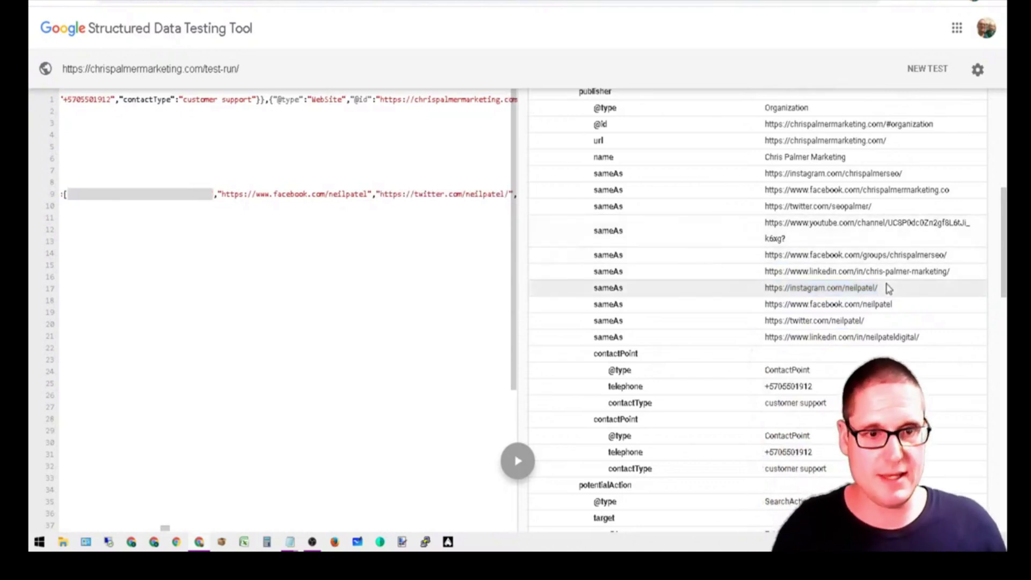
left_click_drag(887, 289, 752, 295)
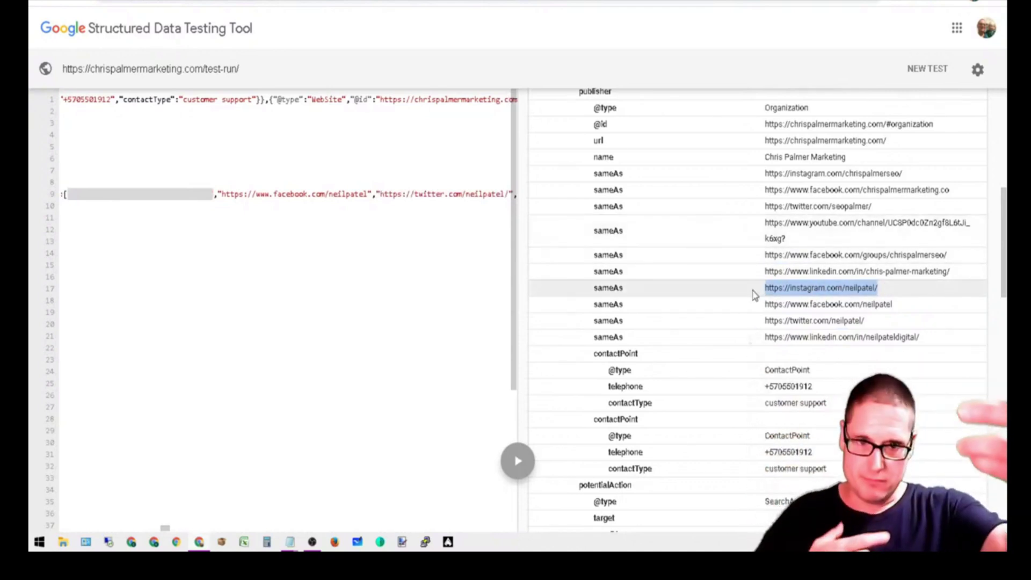
Select the homepage description text, then go back to the google mobile test results
scroll(752, 294, "up", 2)
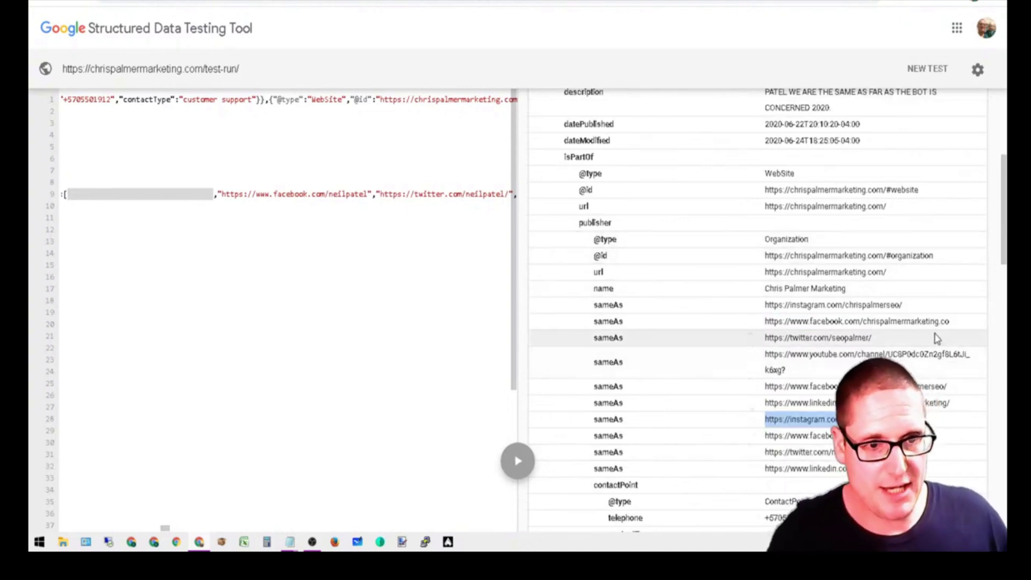
scroll(886, 344, "up", 2)
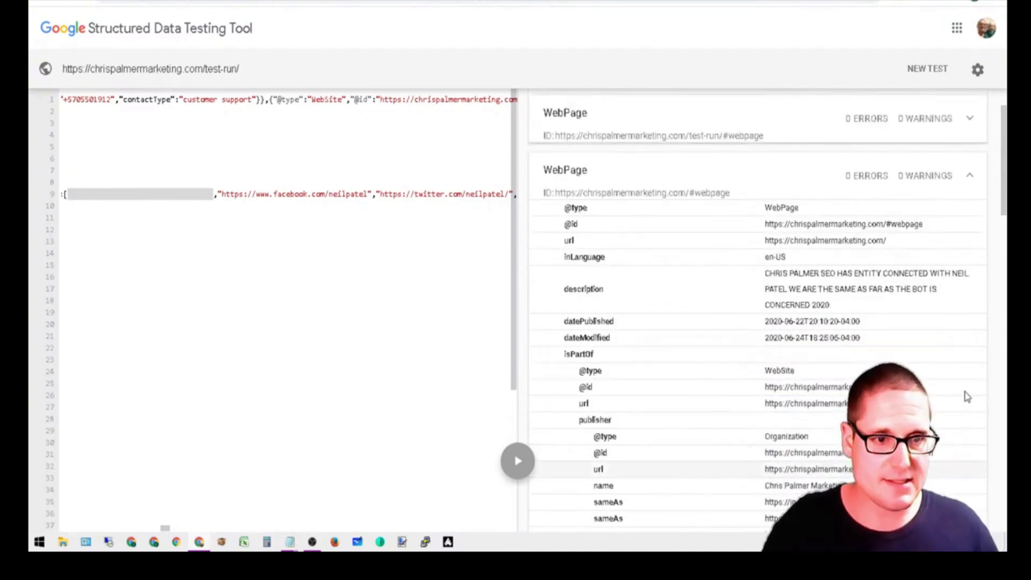
scroll(838, 329, "down", 2)
scroll(829, 325, "up", 3)
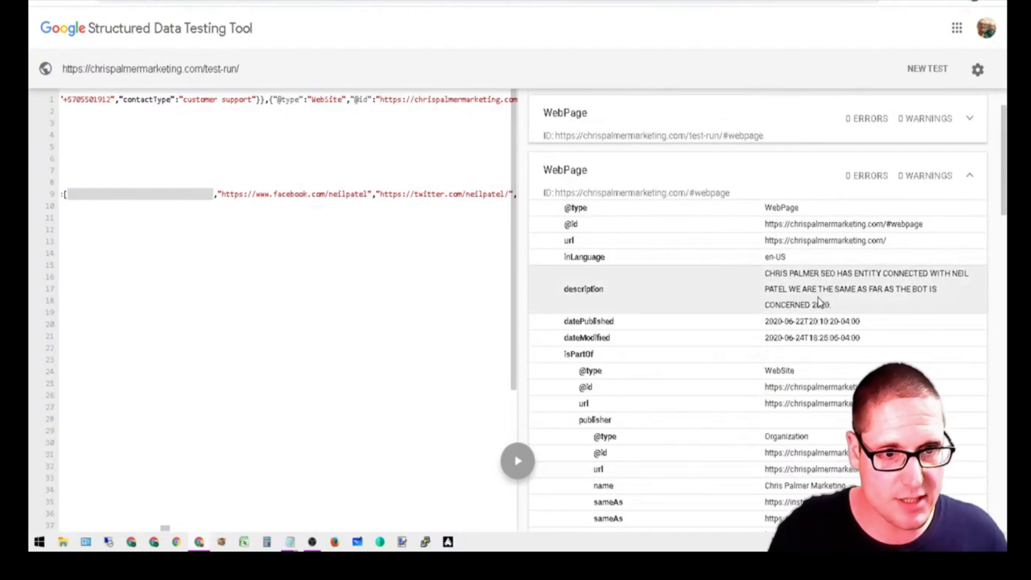
left_click_drag(831, 305, 745, 287)
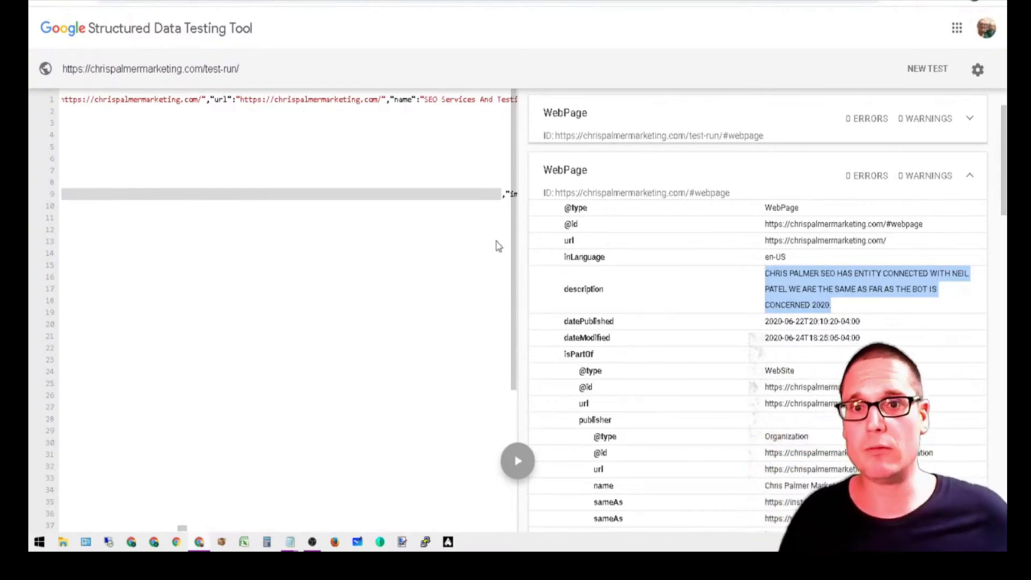
left_click(493, 3)
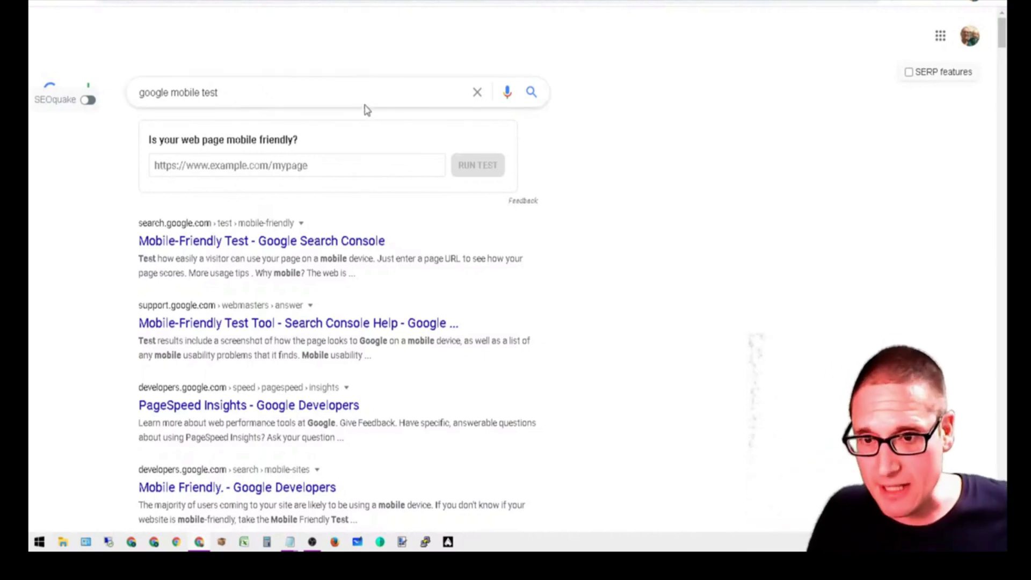
Paste the test-run page address into the 'Is your web page mobile friendly?' URL field
left_click(284, 168)
right_click(284, 167)
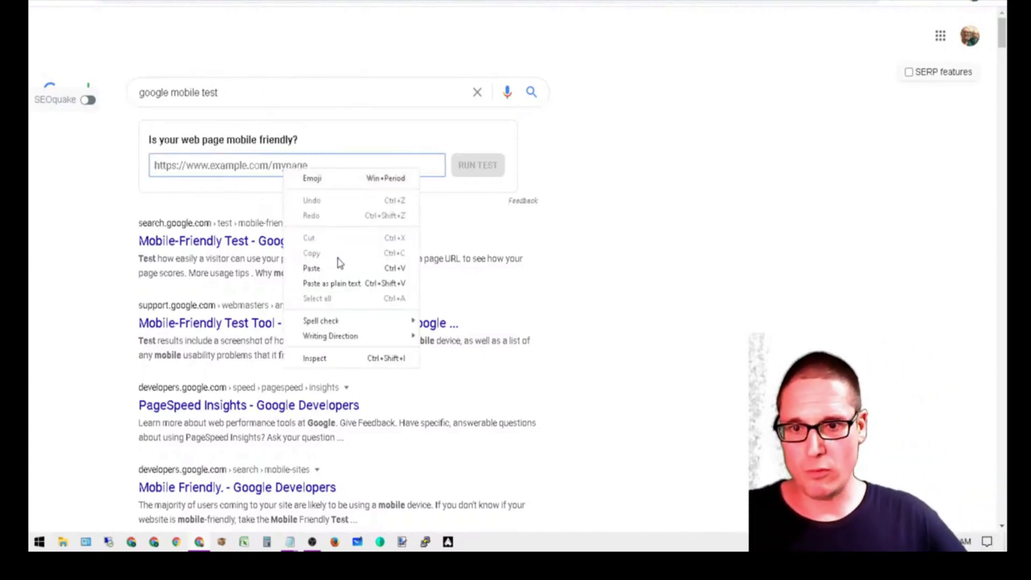